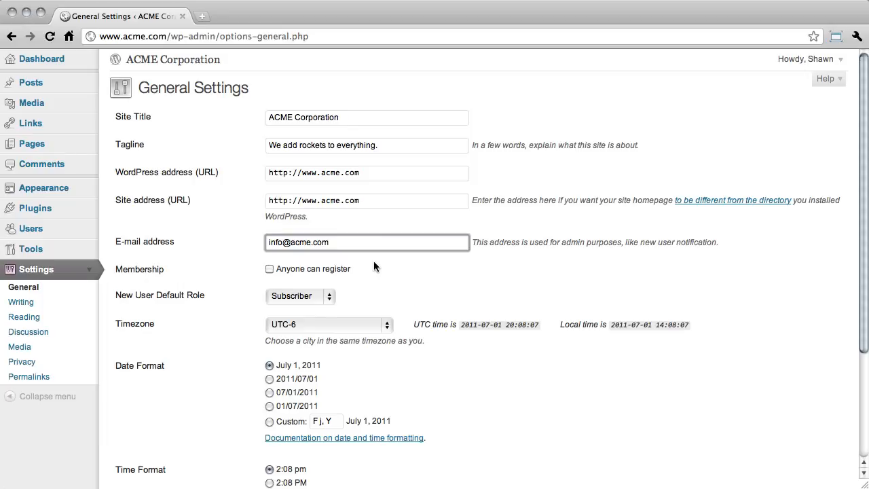
# Allow anyone to register as a member, with Subscriber as the new user default role
pyautogui.click(363, 264)
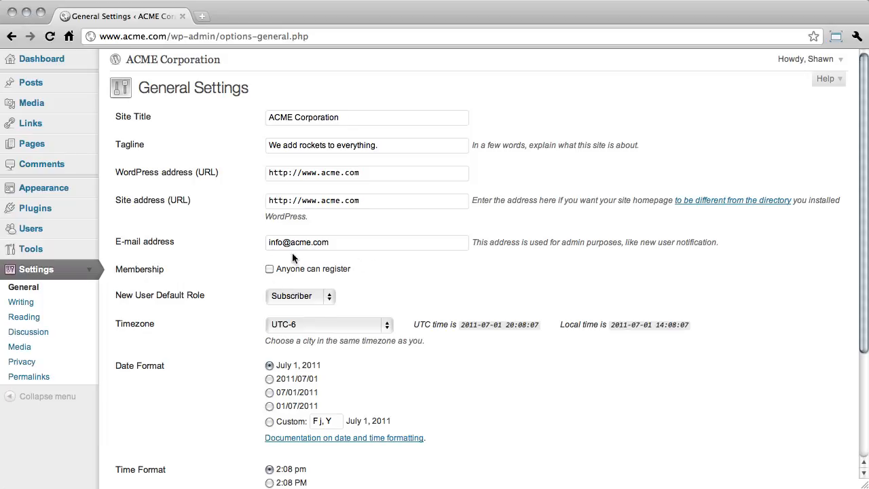
pyautogui.click(269, 270)
pyautogui.click(314, 295)
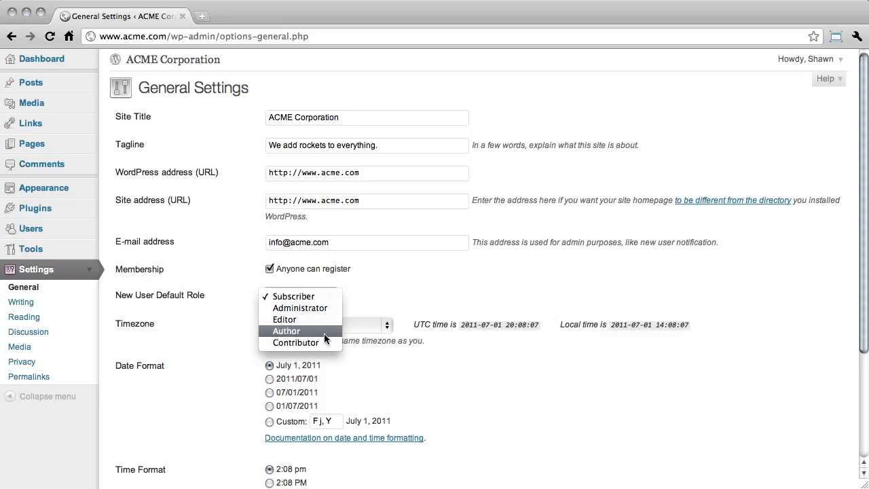
pyautogui.click(326, 298)
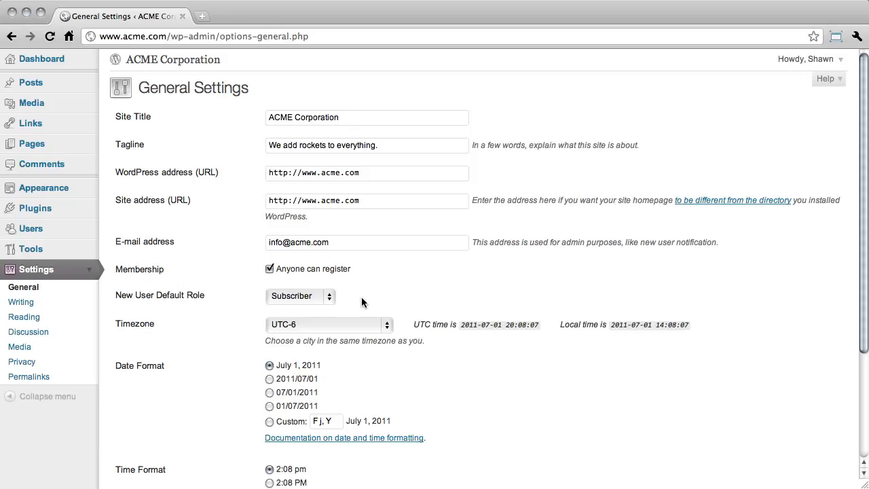
# Keep the timezone at UTC-6 and the week start on Sunday, and save the general settings
pyautogui.click(384, 327)
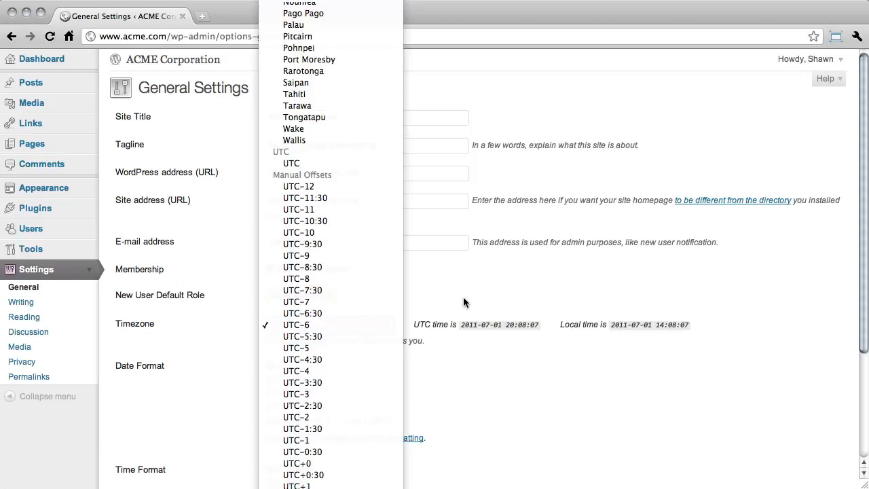
pyautogui.click(383, 325)
pyautogui.scroll(-3, 241, 415)
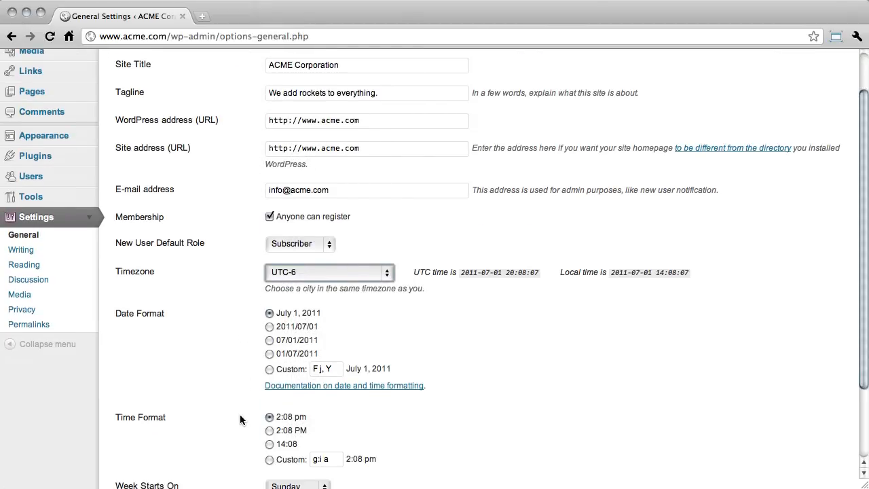
pyautogui.scroll(-3, 239, 452)
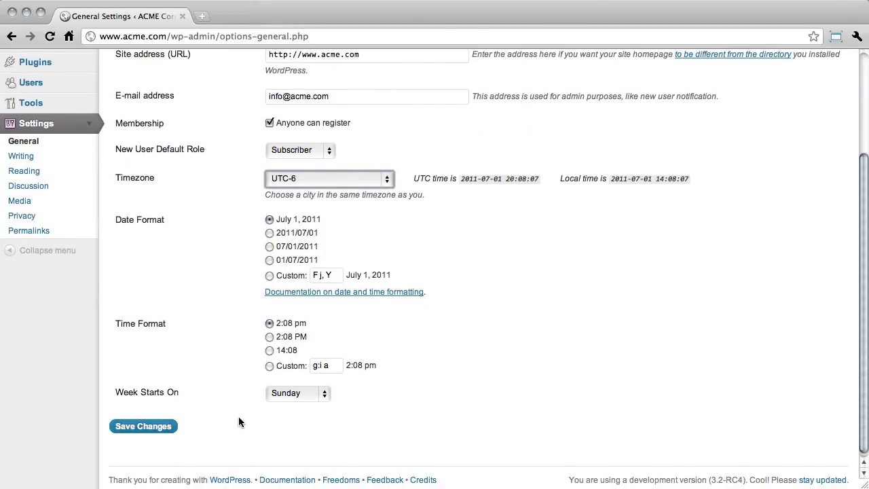
pyautogui.click(323, 394)
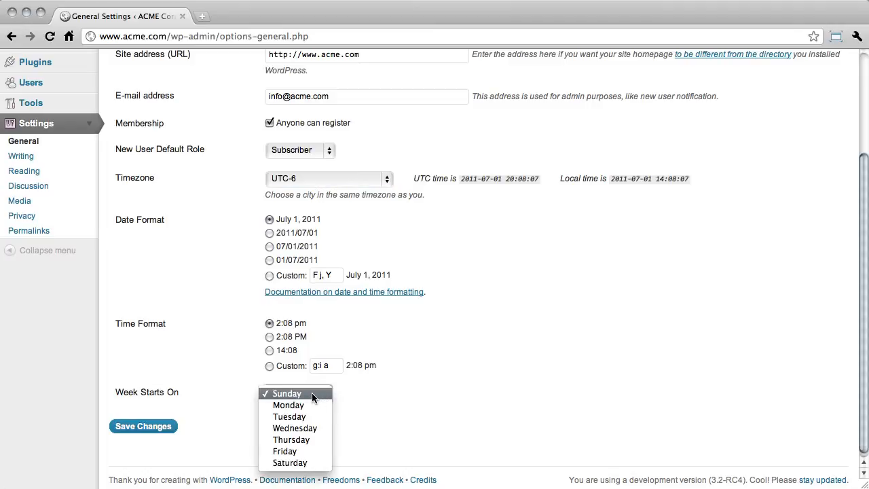
pyautogui.click(311, 393)
pyautogui.click(165, 428)
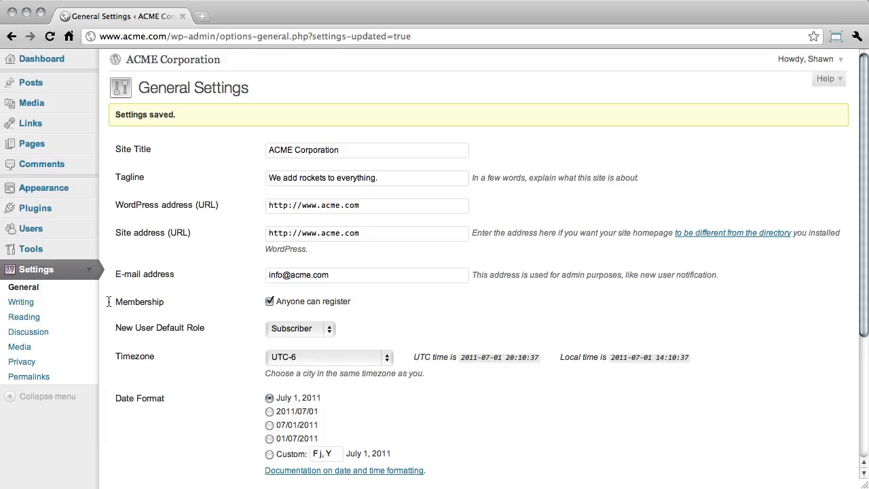
# Open the writing settings and enable automatic correction of invalidly nested XHTML
pyautogui.click(65, 306)
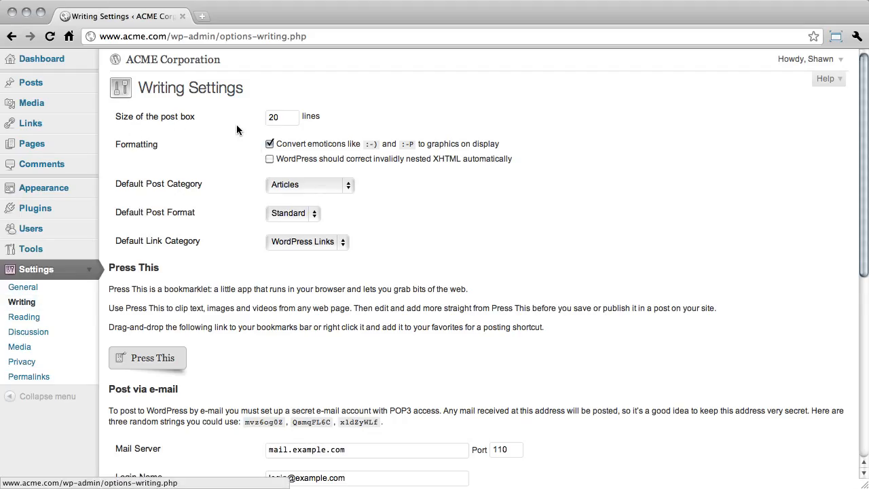
pyautogui.click(289, 118)
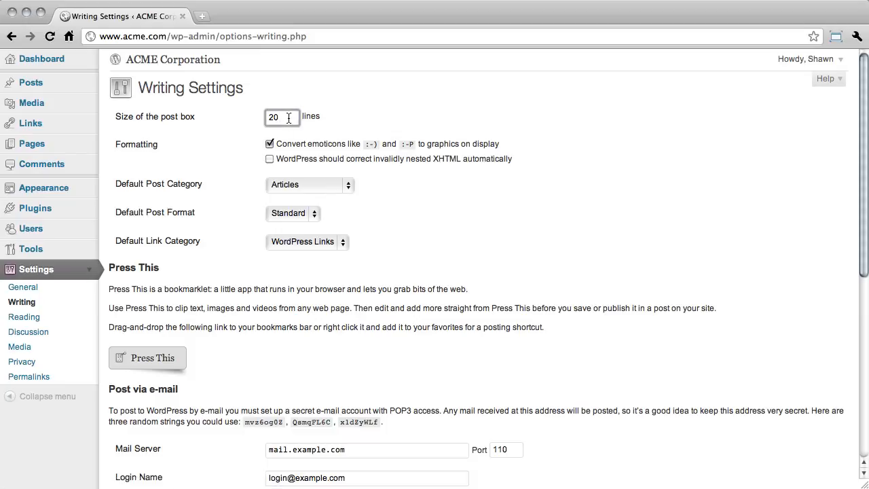
pyautogui.click(245, 144)
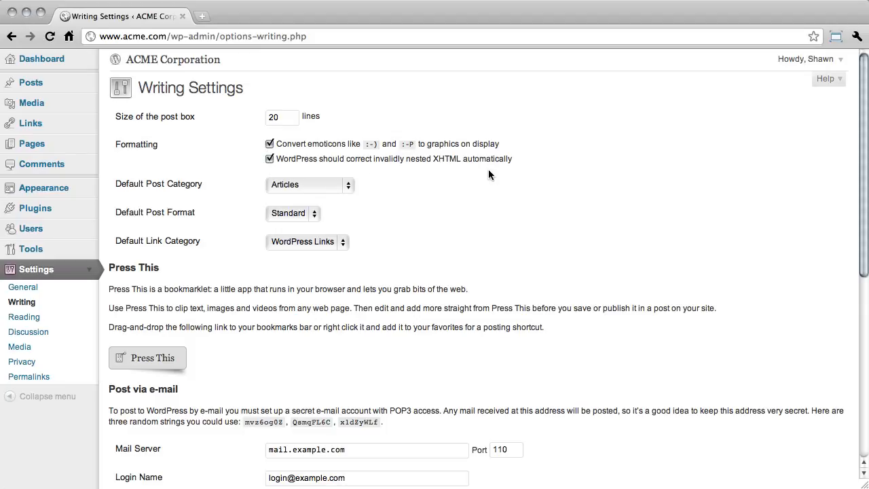
# Keep the writing defaults as Articles for post category, Standard for post format and WordPress Links for link category
pyautogui.click(344, 185)
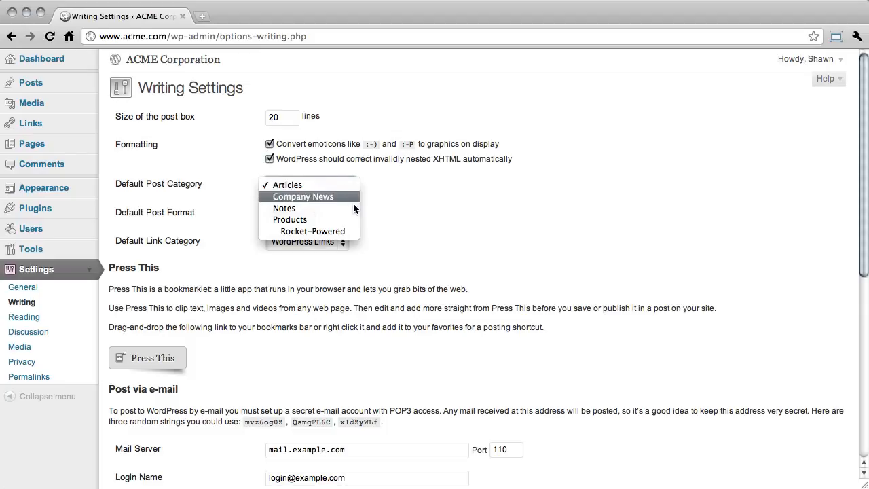
pyautogui.click(350, 185)
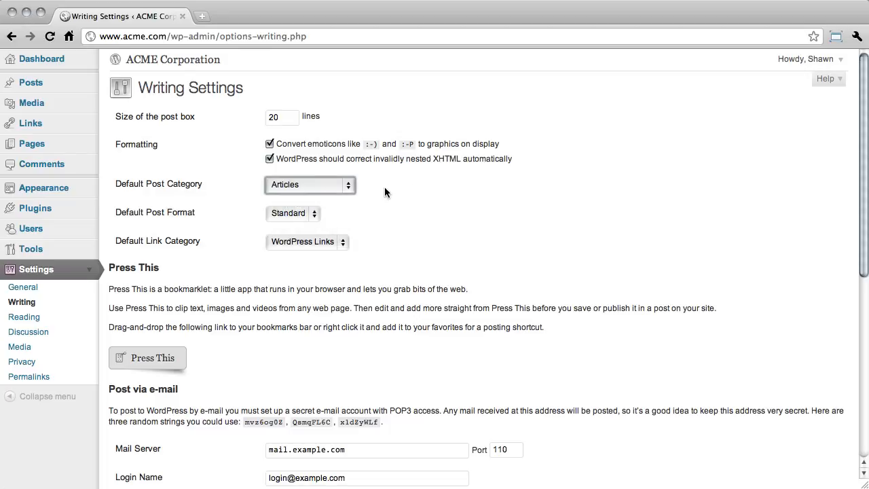
pyautogui.click(371, 203)
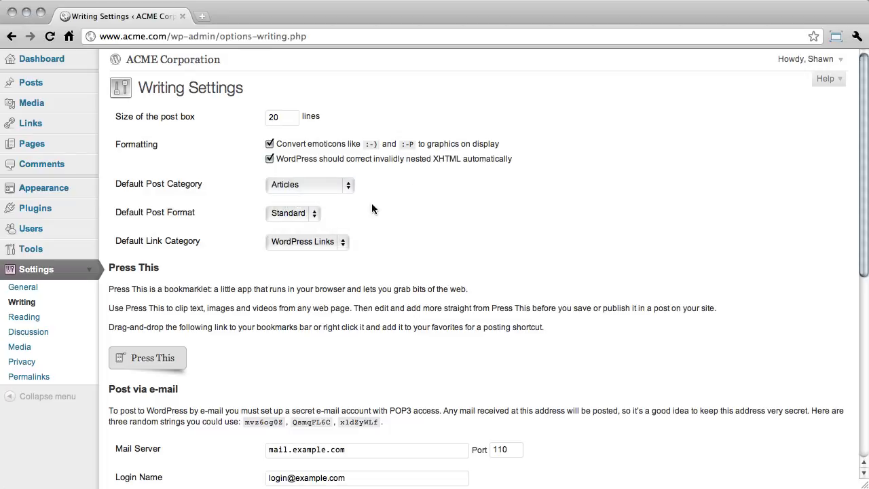
pyautogui.click(314, 216)
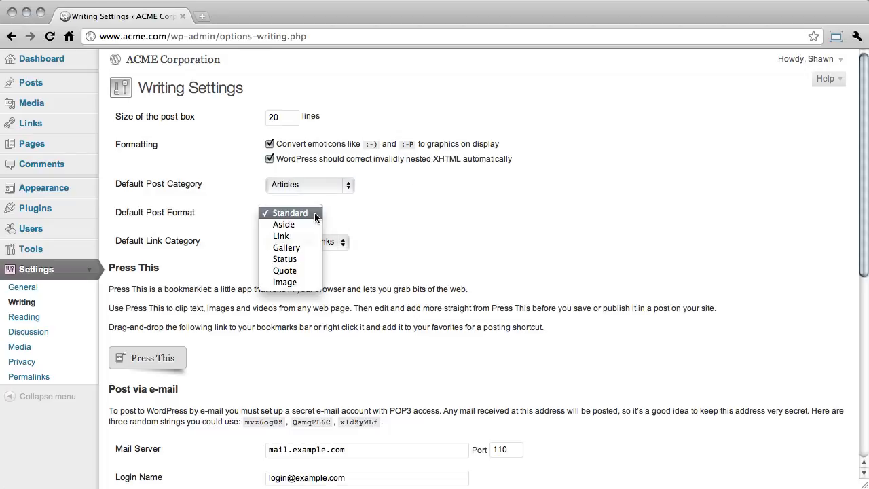
pyautogui.click(315, 212)
pyautogui.click(341, 241)
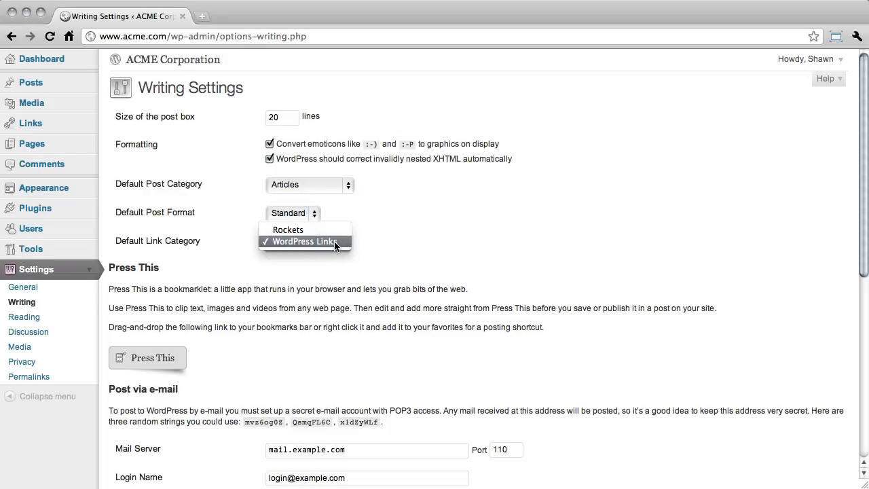
pyautogui.click(366, 241)
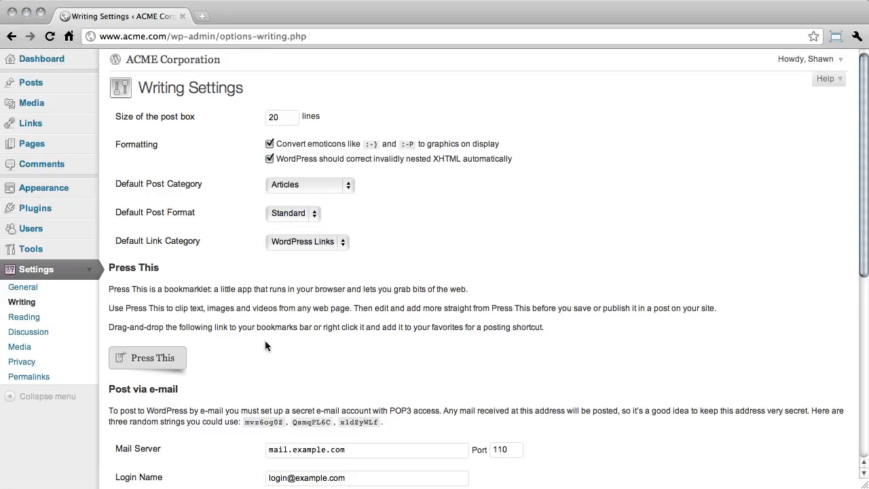
# Examine the mail server, login name and password fields for posting via e-mail
pyautogui.scroll(-5, 228, 352)
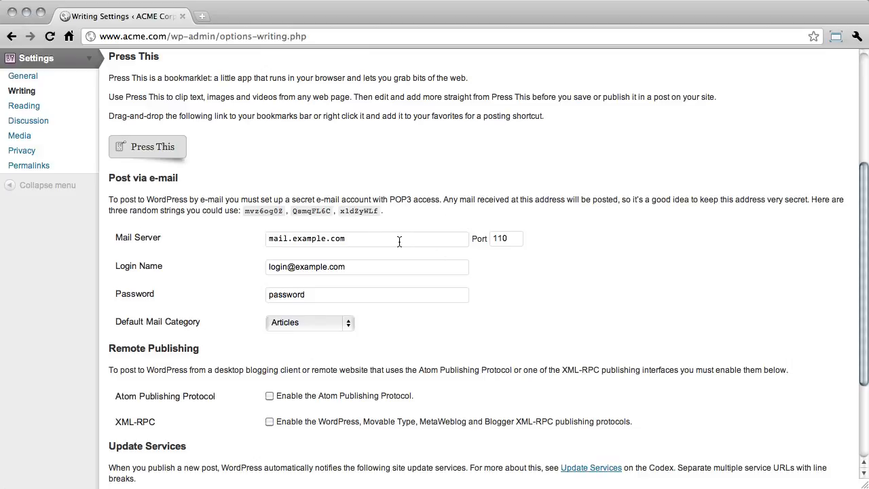
pyautogui.click(369, 240)
pyautogui.click(366, 267)
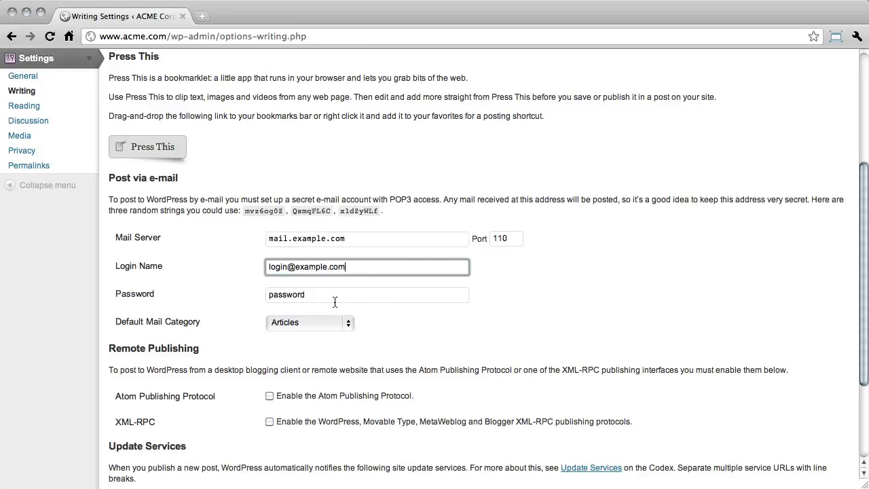
pyautogui.click(335, 296)
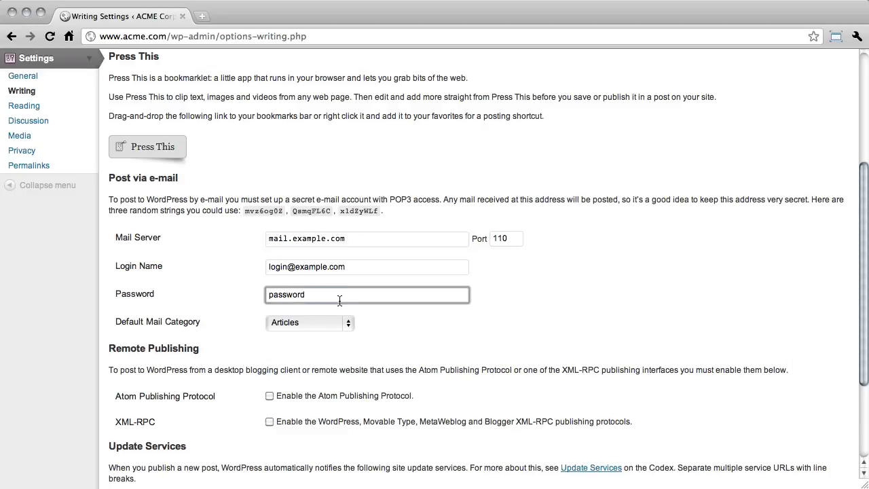
pyautogui.click(391, 324)
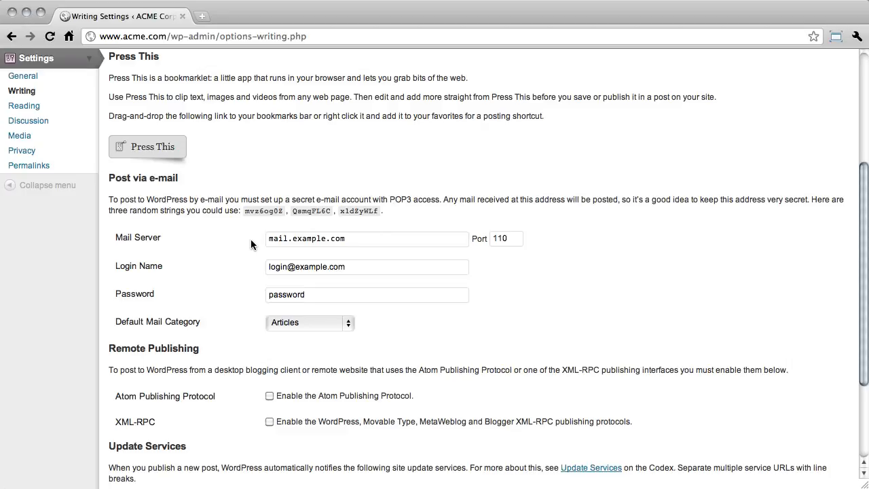
# Enable the Atom Publishing Protocol and XML-RPC publishing protocols, keep the update services URL, and save the writing settings
pyautogui.scroll(-3, 247, 242)
pyautogui.scroll(-1, 247, 242)
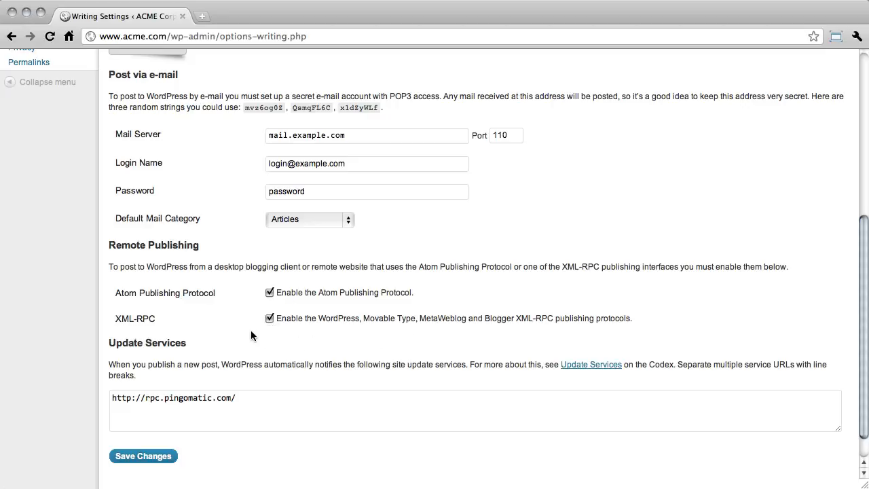
pyautogui.scroll(-2, 246, 328)
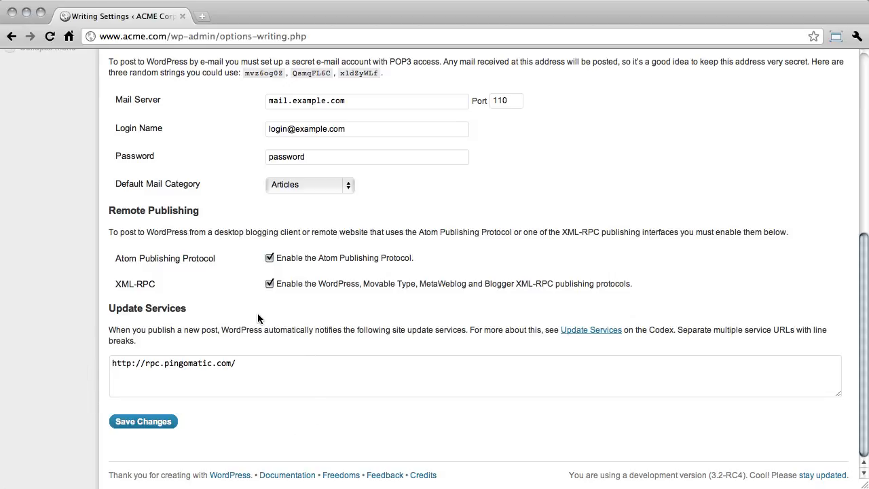
pyautogui.click(249, 364)
pyautogui.press('super+a')
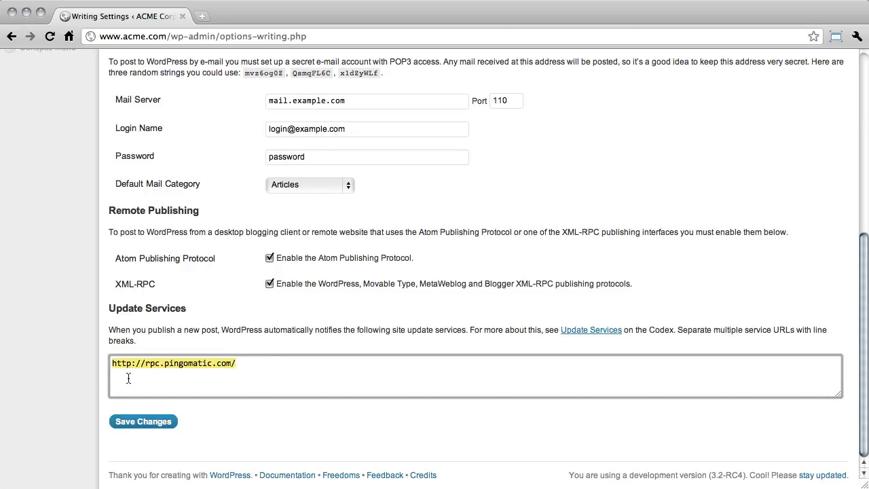
pyautogui.click(251, 379)
pyautogui.click(162, 421)
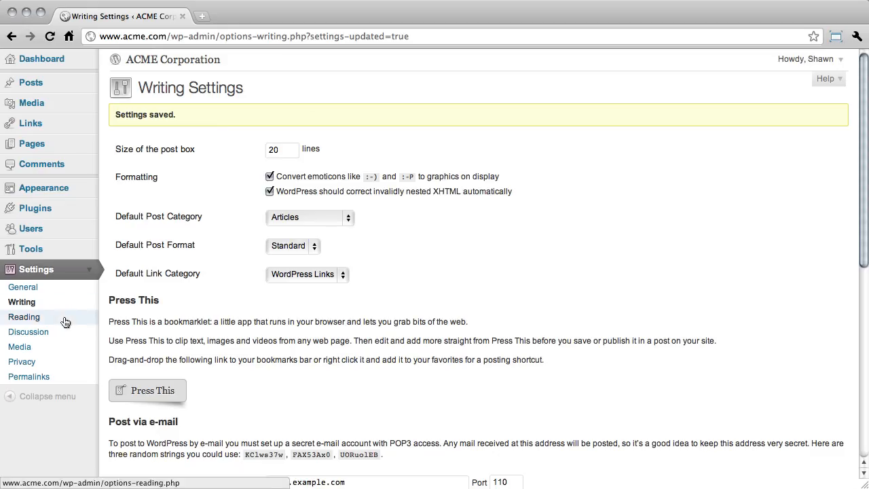
# Open the reading settings, make the front page display a static page, and review the available front and posts pages
pyautogui.click(65, 319)
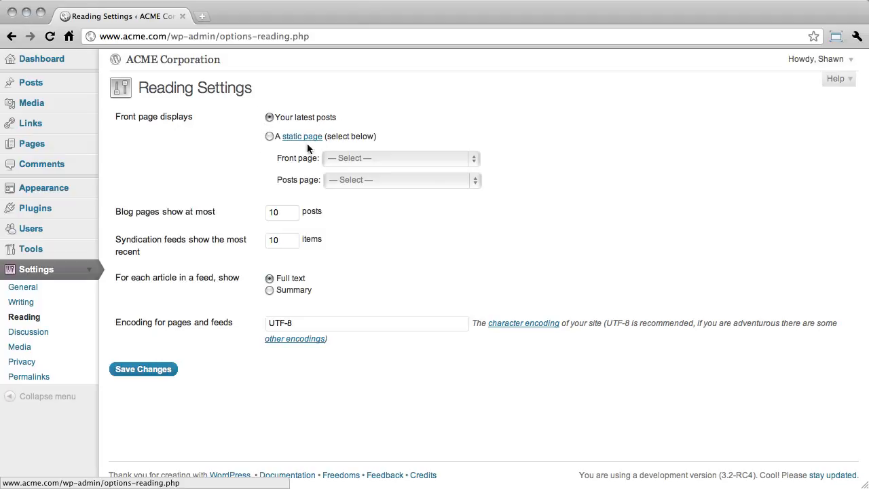
pyautogui.click(269, 137)
pyautogui.click(425, 157)
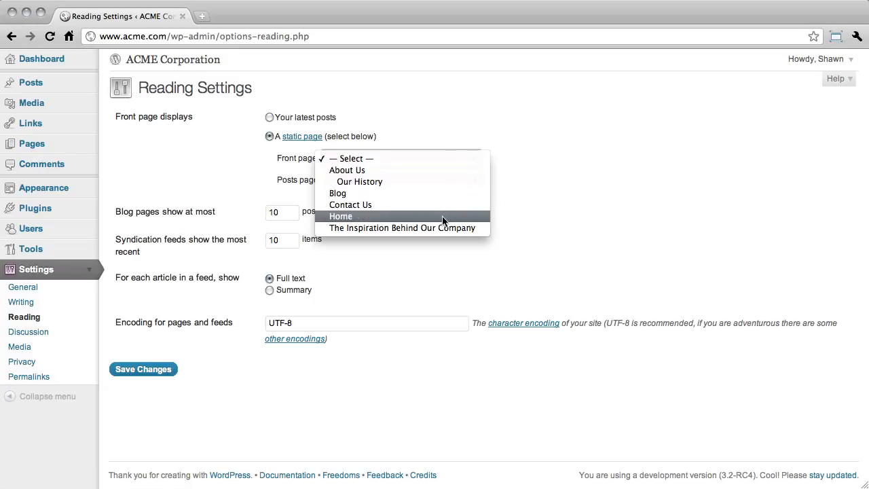
pyautogui.click(443, 157)
pyautogui.click(429, 180)
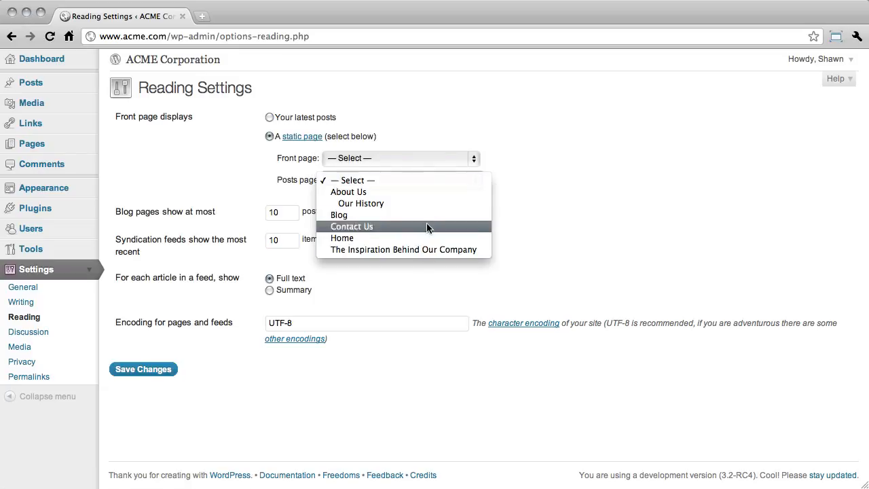
pyautogui.click(427, 181)
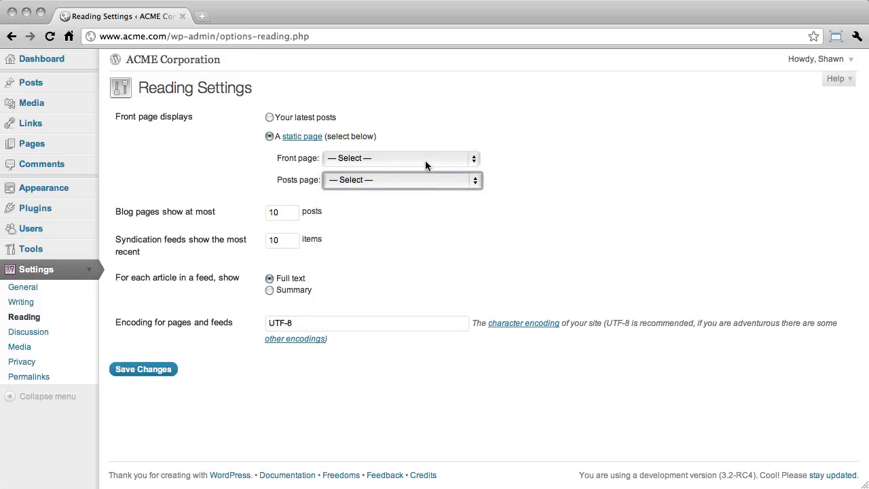
# Assign Home as the front page and Blog as the posts page, and save the reading settings
pyautogui.click(426, 161)
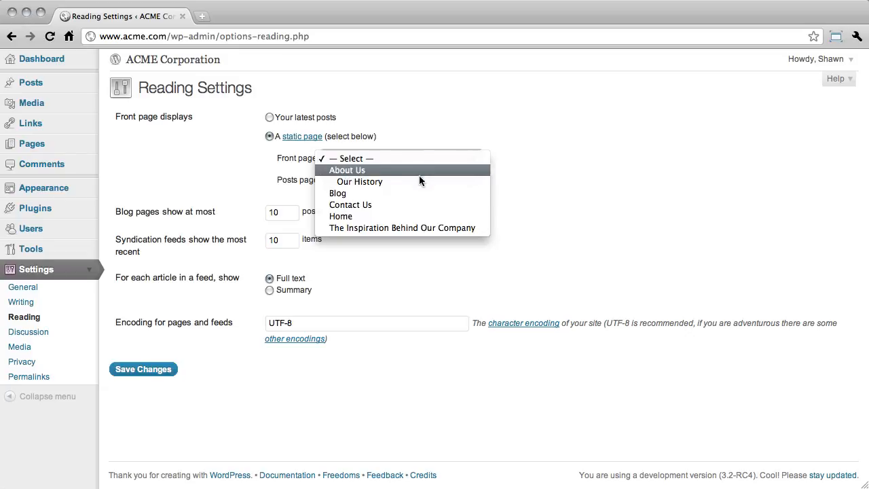
pyautogui.click(414, 216)
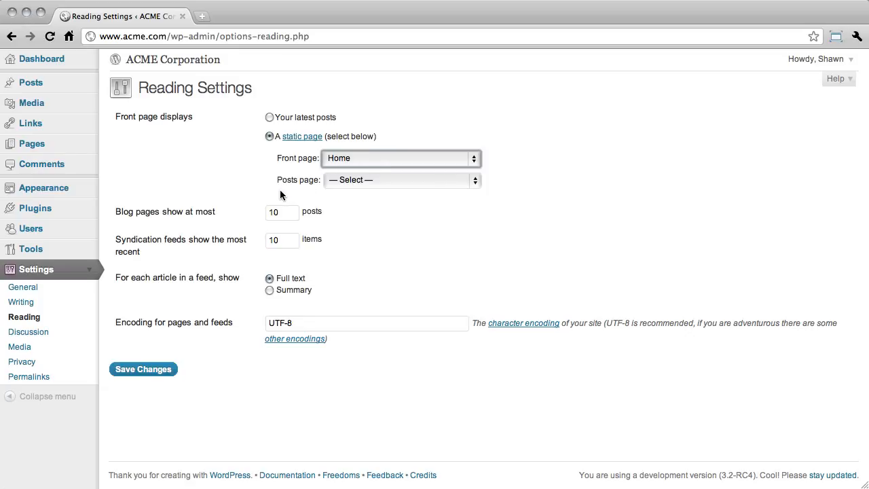
pyautogui.click(379, 180)
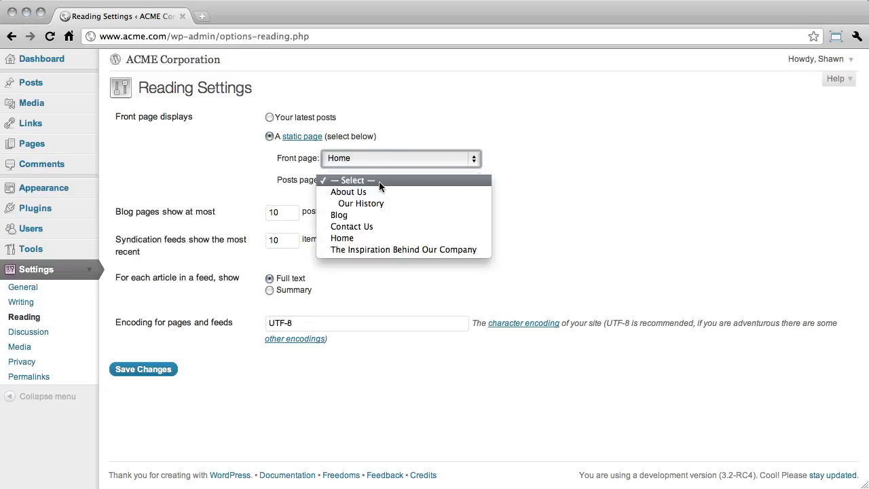
pyautogui.click(375, 217)
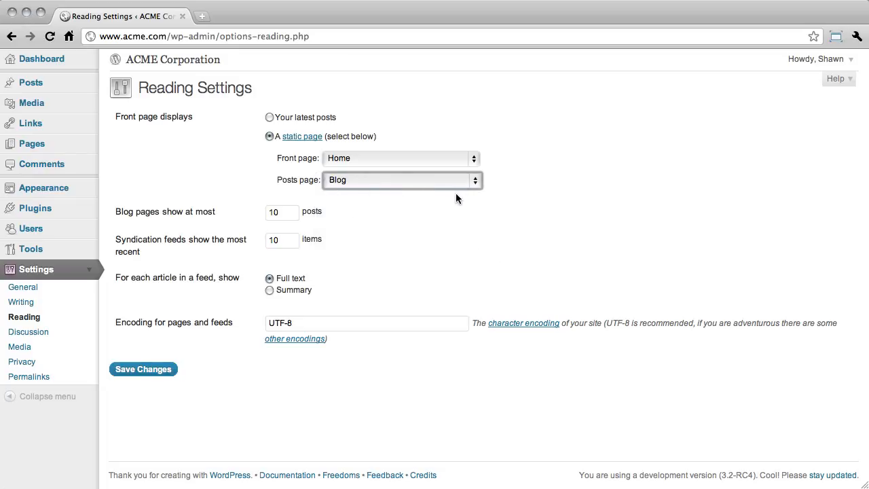
pyautogui.click(166, 369)
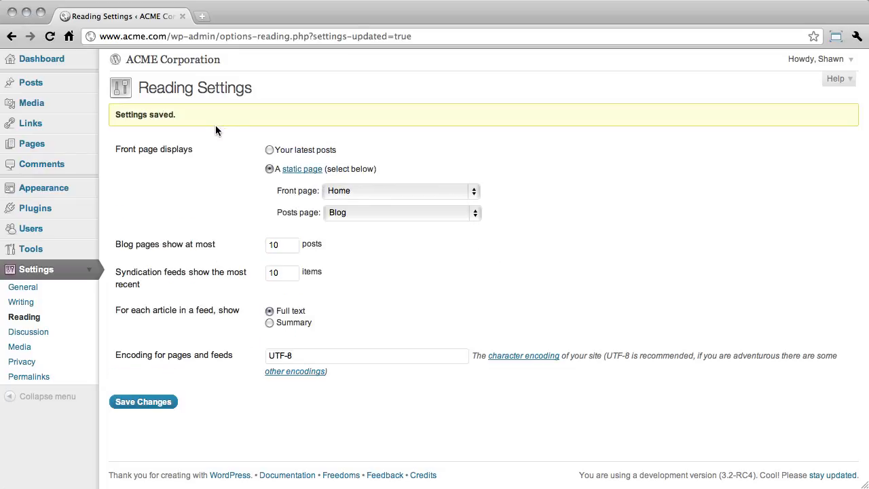
# Open the live ACME Corporation site in a new tab to check its front page
pyautogui.click(211, 60)
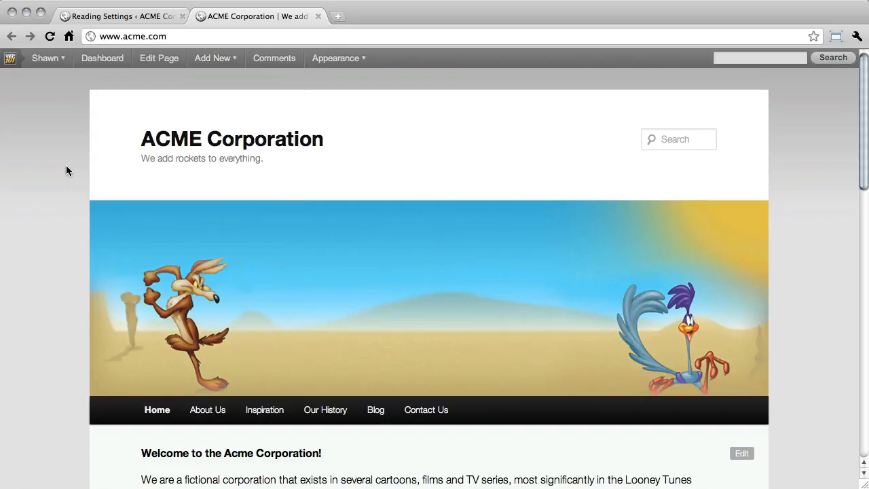
# Examine the live front page's welcome text, recent articles, comments and recent posts sections
pyautogui.scroll(-5, 60, 173)
pyautogui.scroll(-2, 59, 174)
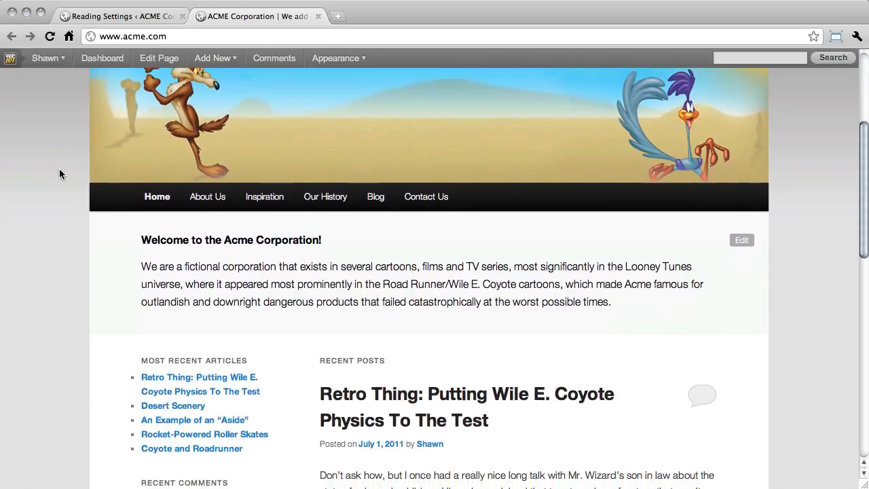
pyautogui.scroll(-5, 59, 174)
pyautogui.scroll(-8, 60, 175)
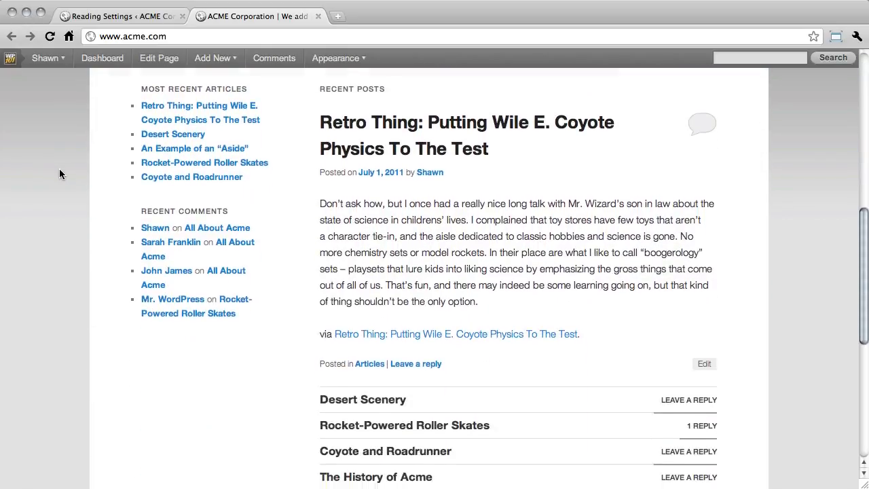
pyautogui.scroll(10, 60, 174)
pyautogui.scroll(7, 60, 174)
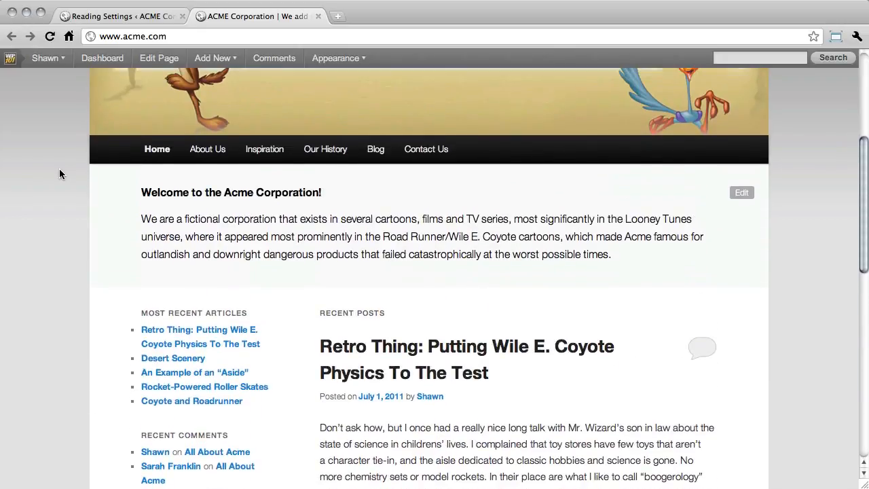
pyautogui.scroll(-2, 60, 175)
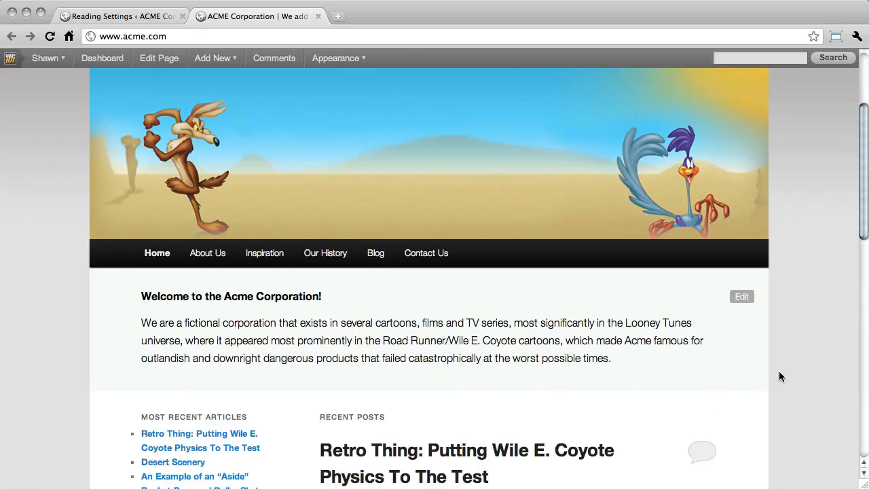
pyautogui.scroll(-5, 780, 374)
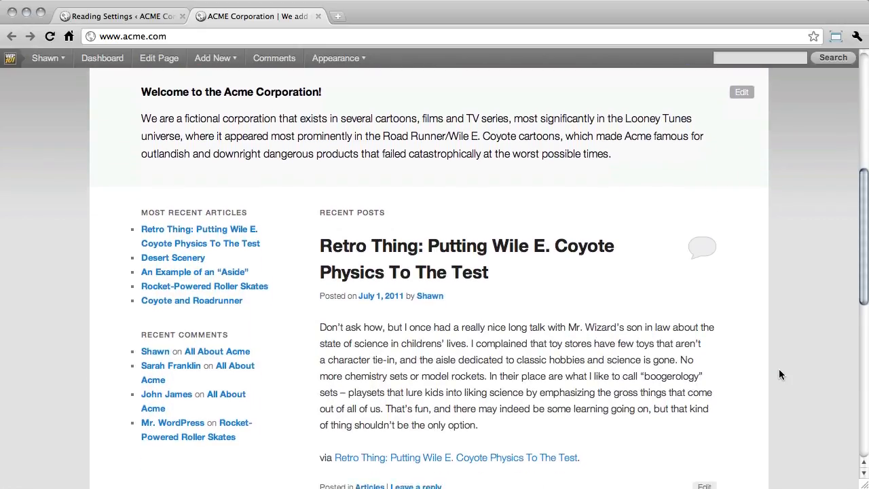
pyautogui.scroll(-2, 779, 374)
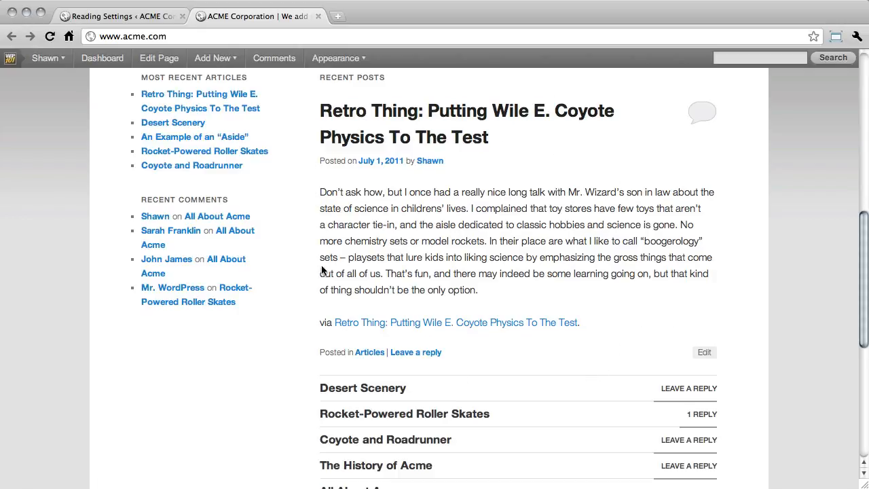
pyautogui.scroll(1, 290, 294)
pyautogui.scroll(1, 290, 294)
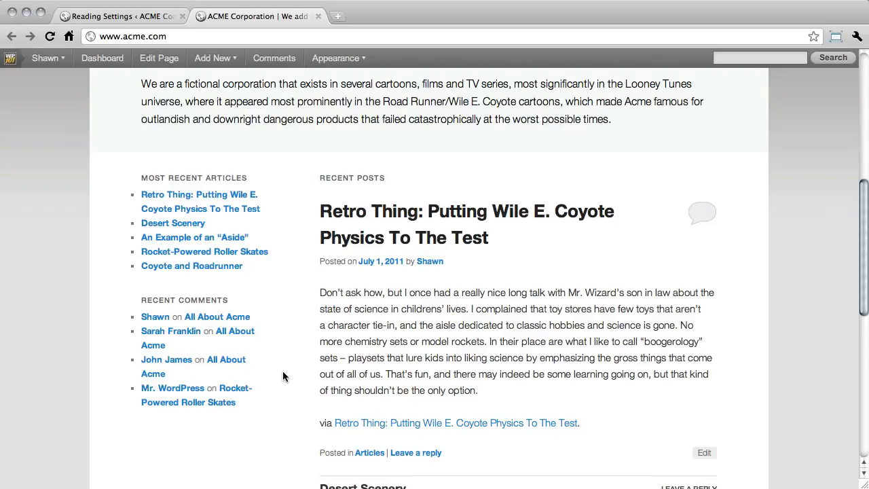
pyautogui.scroll(5, 283, 376)
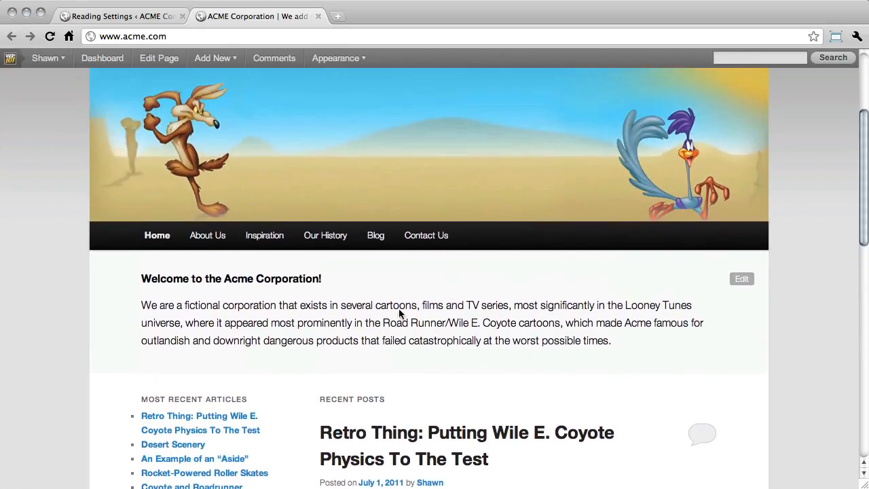
# Open the site's Blog page, review its list of posts, and close the live site to return to the reading settings
pyautogui.moveTo(374, 241)
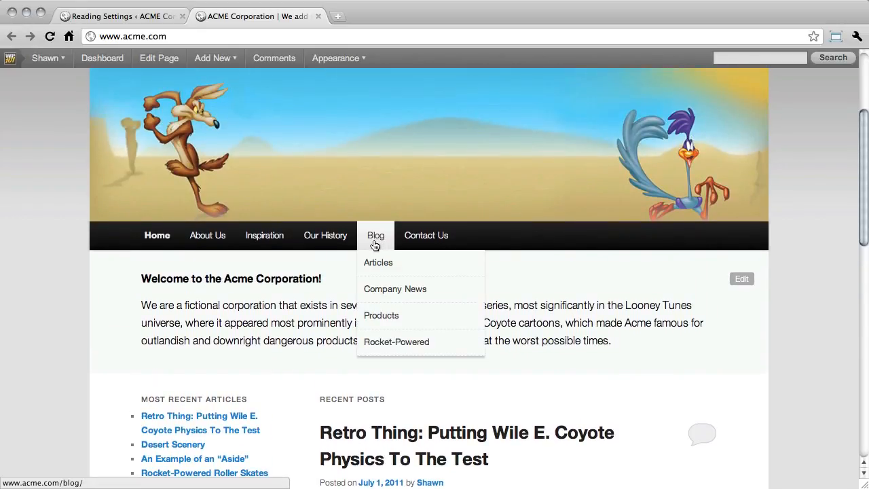
pyautogui.click(376, 242)
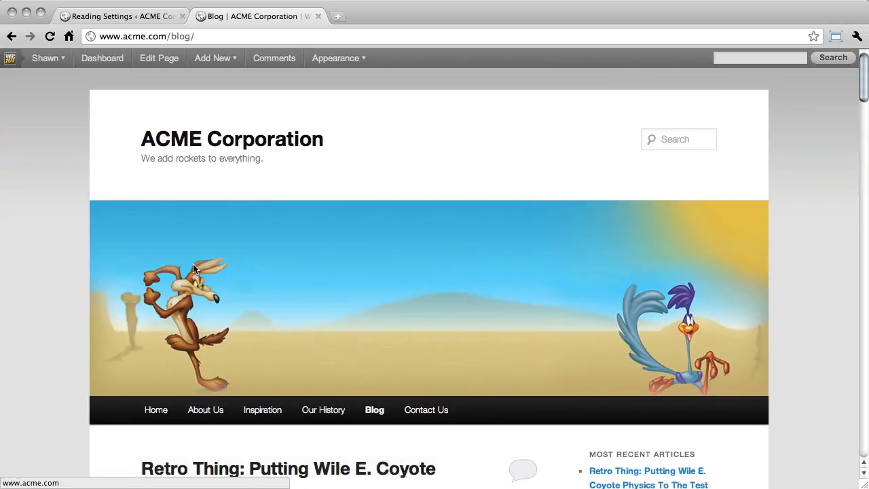
pyautogui.scroll(-3, 61, 267)
pyautogui.scroll(-10, 61, 273)
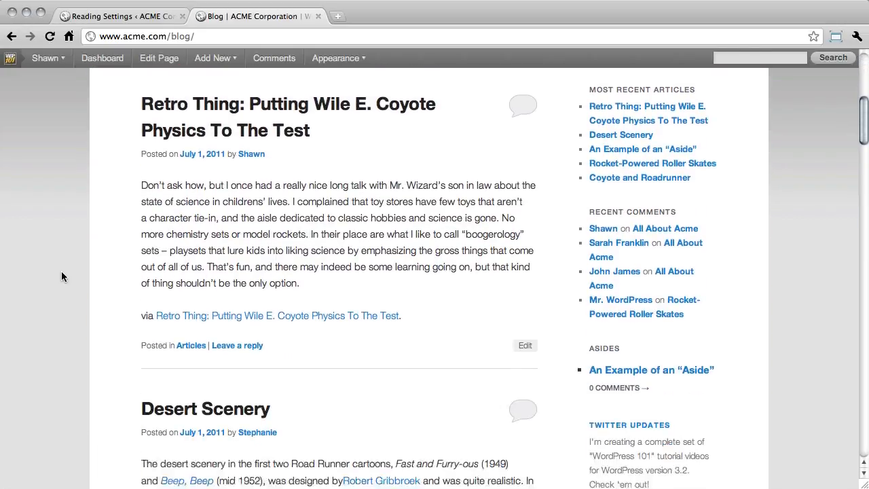
pyautogui.scroll(-10, 61, 277)
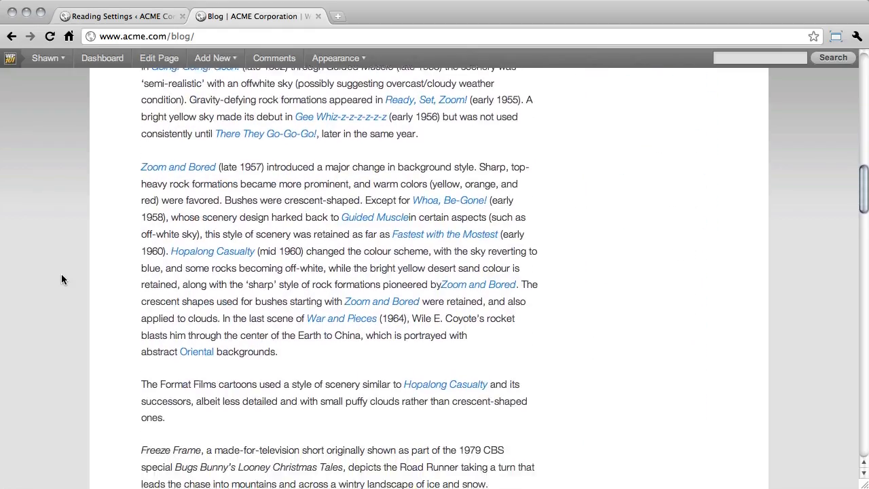
pyautogui.scroll(-9, 62, 281)
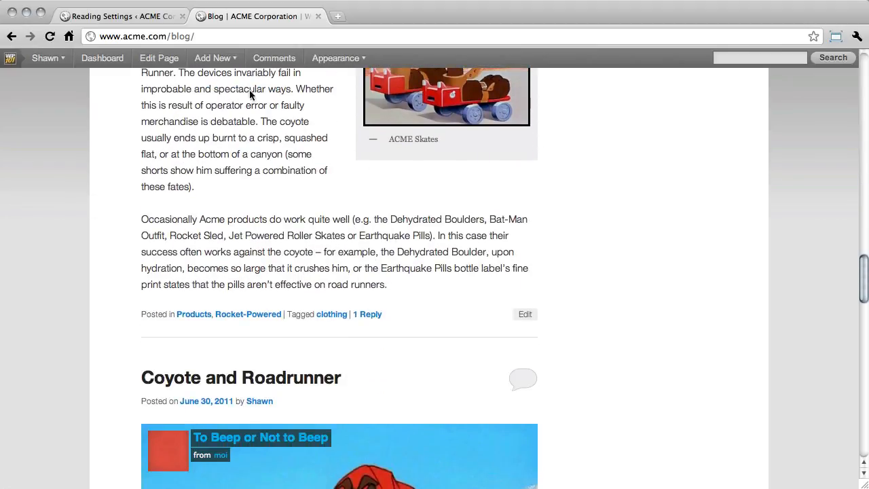
pyautogui.click(317, 16)
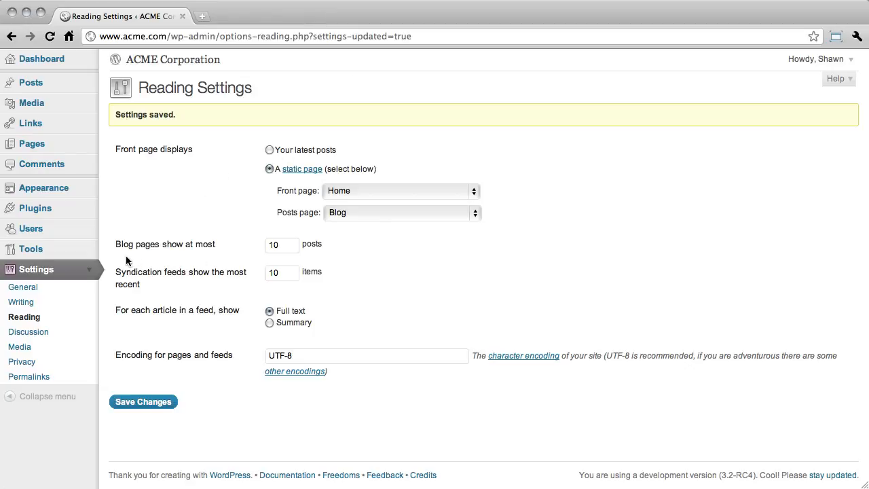
# Keep 10 posts per blog page, 10 syndication feed items and full-text feed articles, and save the reading settings
pyautogui.click(283, 245)
pyautogui.click(296, 273)
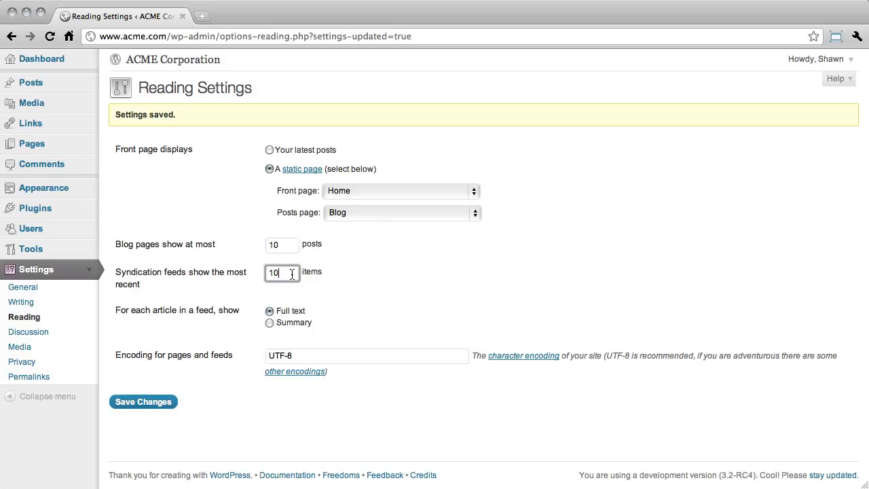
pyautogui.click(295, 316)
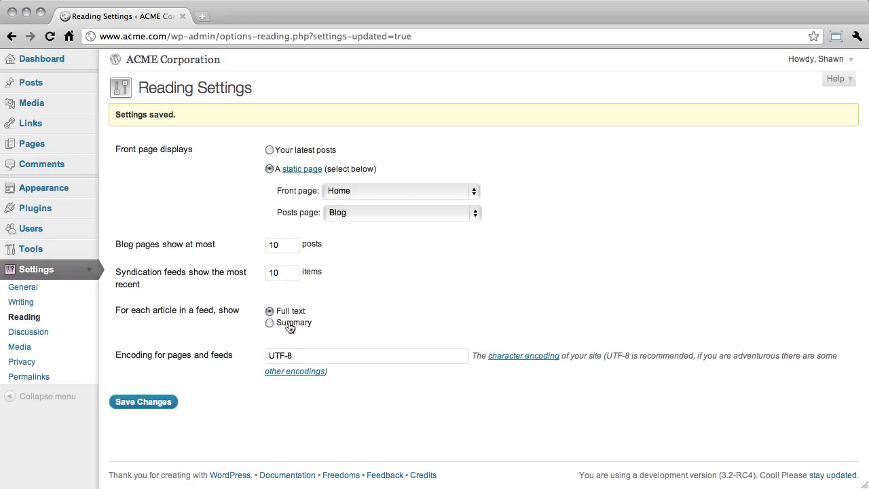
pyautogui.click(291, 326)
pyautogui.click(162, 403)
# Open the discussion settings and keep notifying linked blogs and allowing pingbacks and trackbacks enabled
pyautogui.click(68, 333)
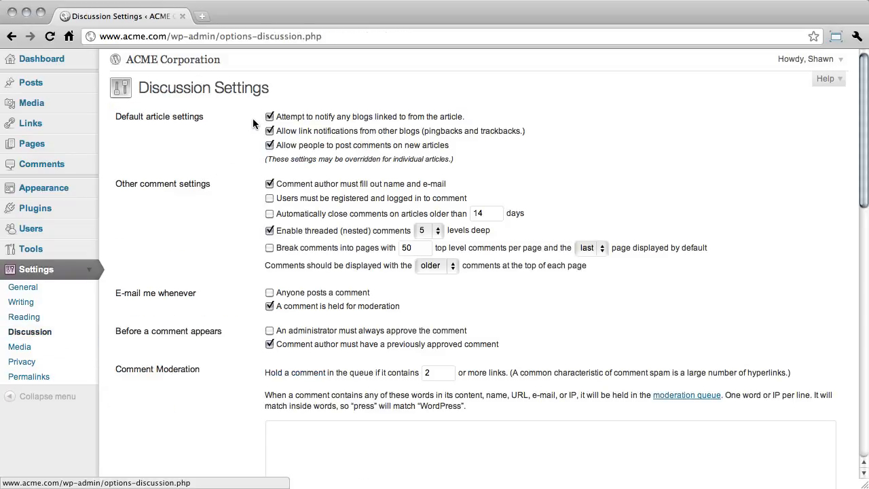
pyautogui.click(270, 117)
pyautogui.click(270, 131)
pyautogui.click(269, 131)
pyautogui.click(269, 117)
# Review the comment, moderation, blacklist and avatar options, and save the discussion settings
pyautogui.scroll(-3, 237, 172)
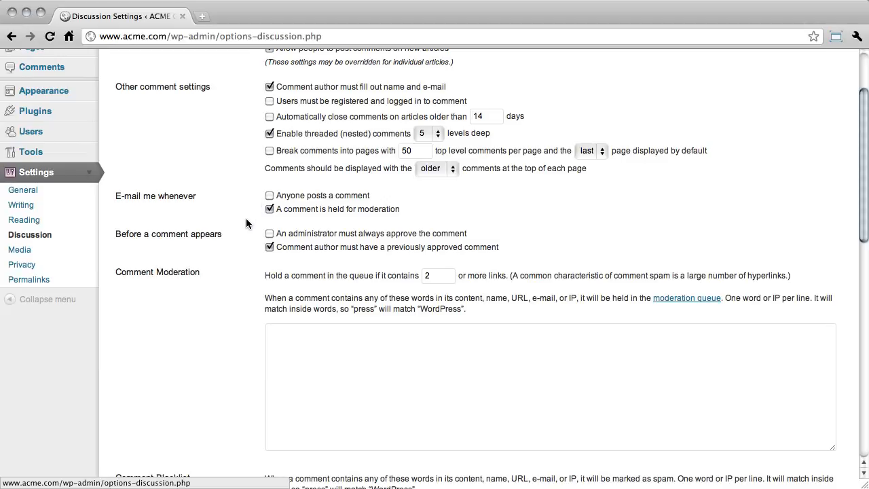
pyautogui.scroll(-1, 246, 218)
pyautogui.scroll(-6, 244, 229)
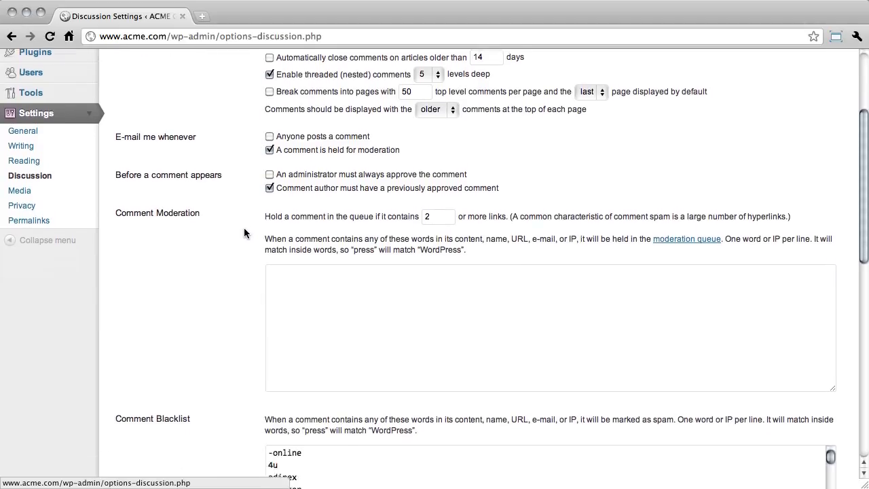
pyautogui.scroll(-12, 243, 236)
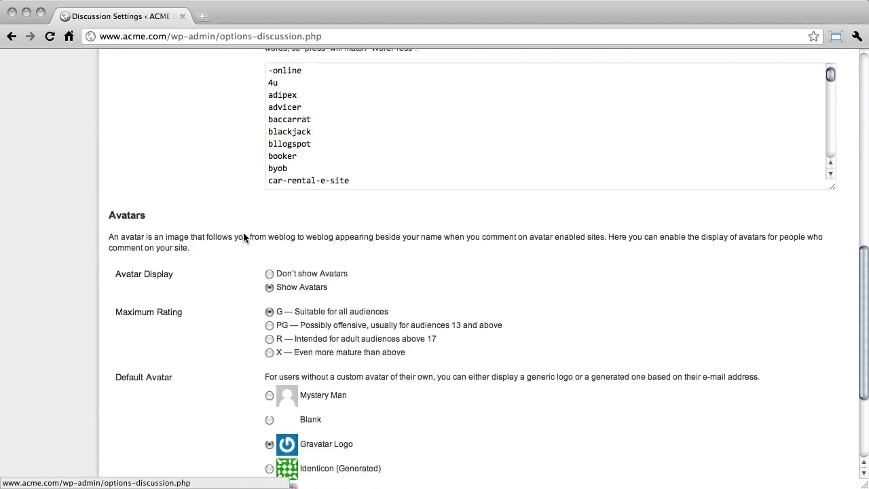
pyautogui.scroll(-1, 243, 239)
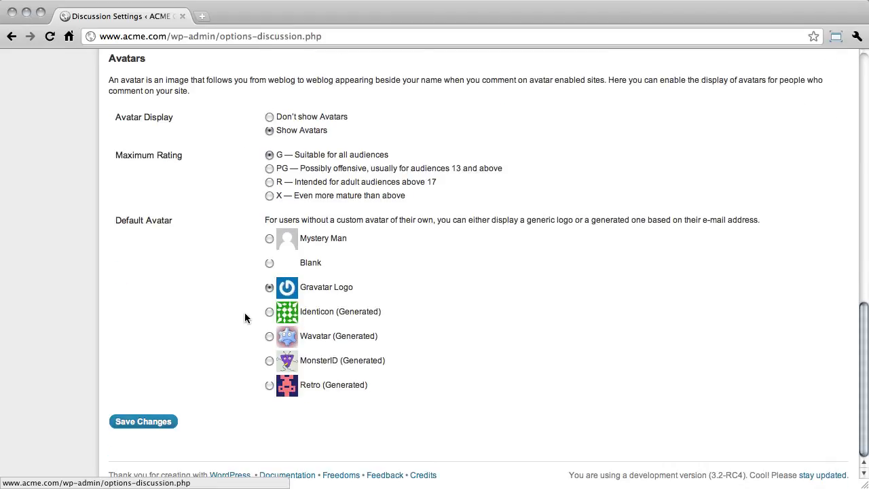
pyautogui.click(159, 422)
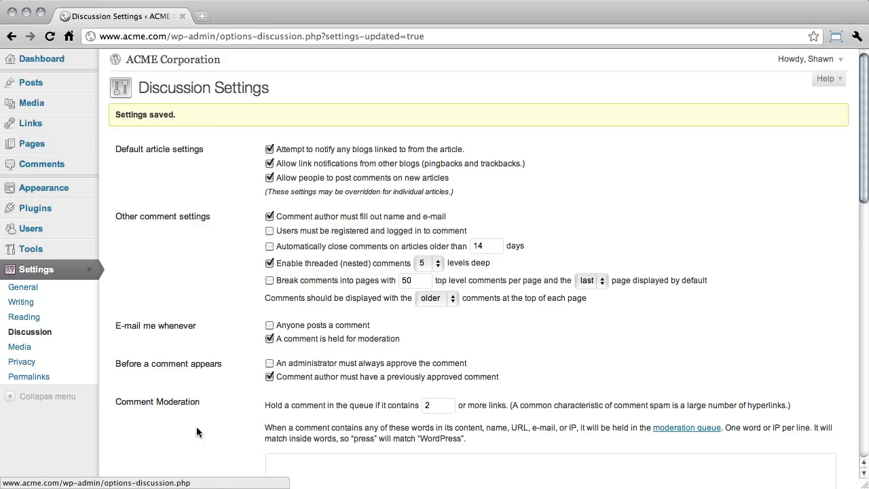
# Open the media settings, review the image size, embed and upload options, and save them
pyautogui.click(55, 348)
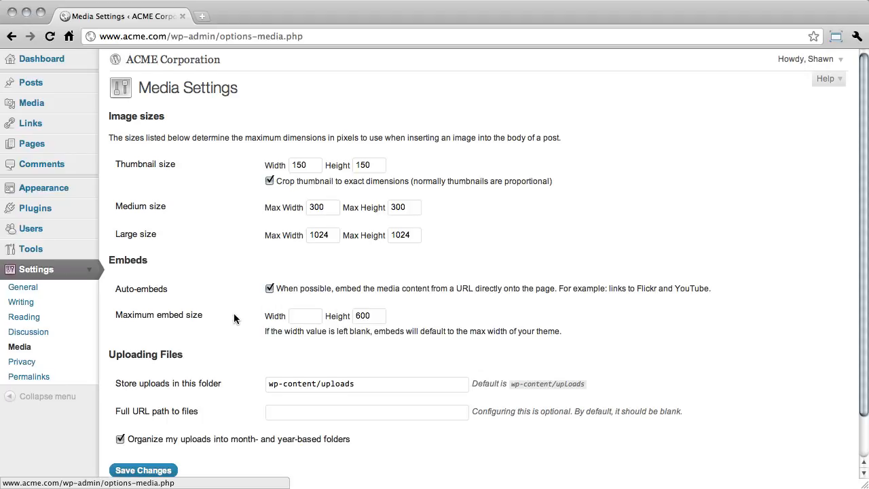
pyautogui.scroll(-2, 233, 319)
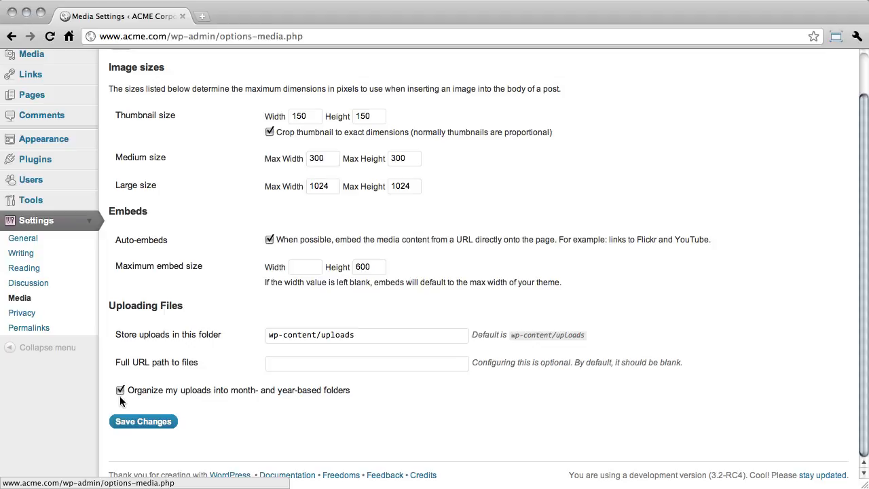
pyautogui.click(171, 420)
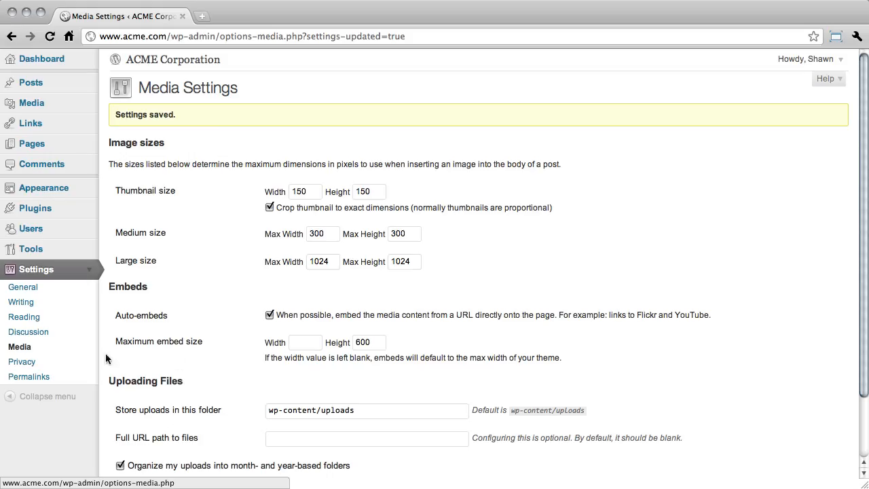
# Check the site visibility in the privacy settings, and copy the custom structure in the permalink settings
pyautogui.click(79, 362)
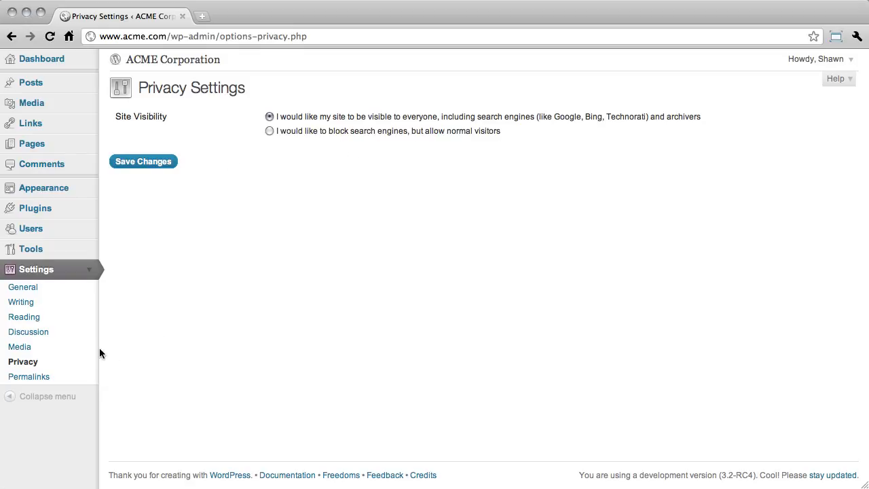
pyautogui.click(62, 377)
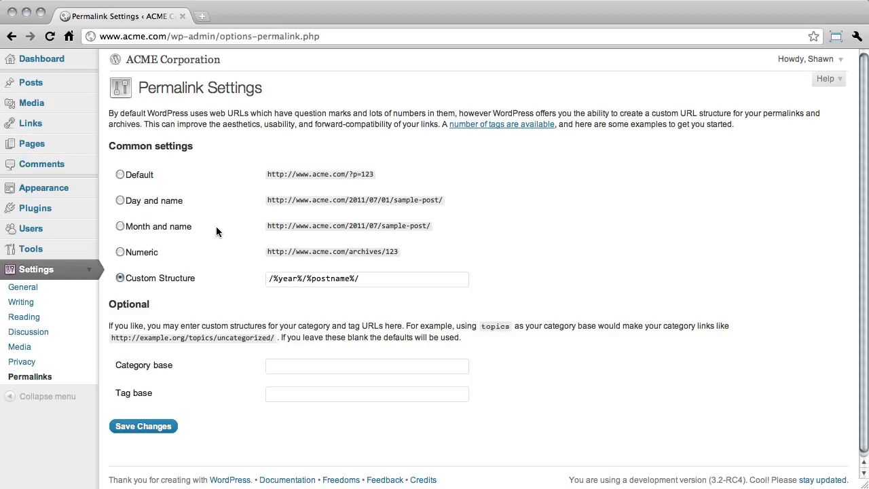
pyautogui.tripleClick(373, 278)
pyautogui.press('super+c')
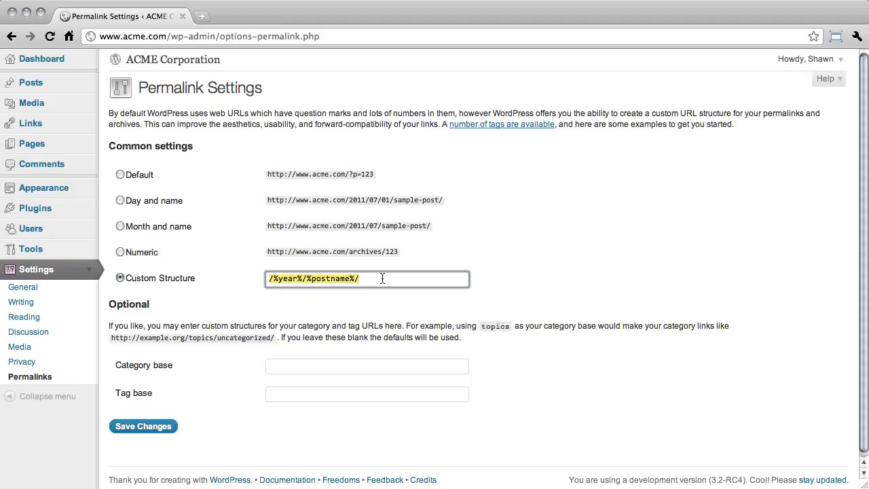
pyautogui.click(217, 274)
# Try the Default, Day and name, and Month and name permalink structures in turn, examining the default example URL
pyautogui.click(120, 175)
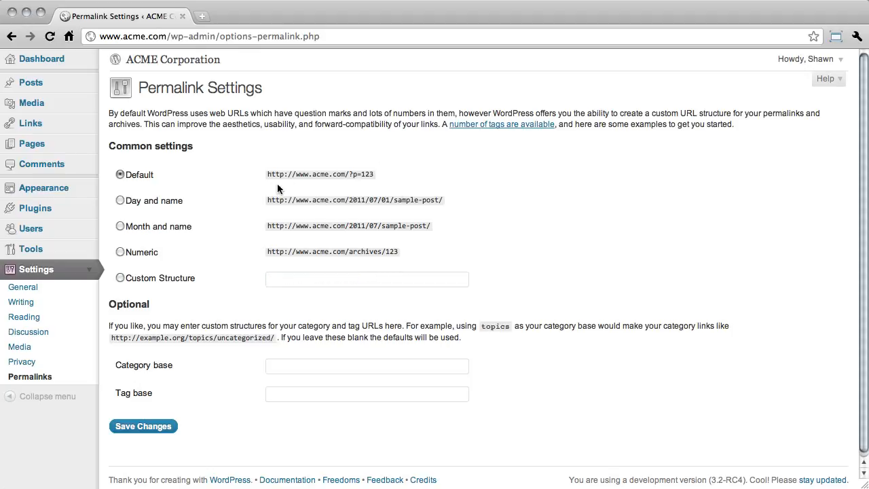
pyautogui.moveTo(374, 174); pyautogui.dragTo(265, 175)
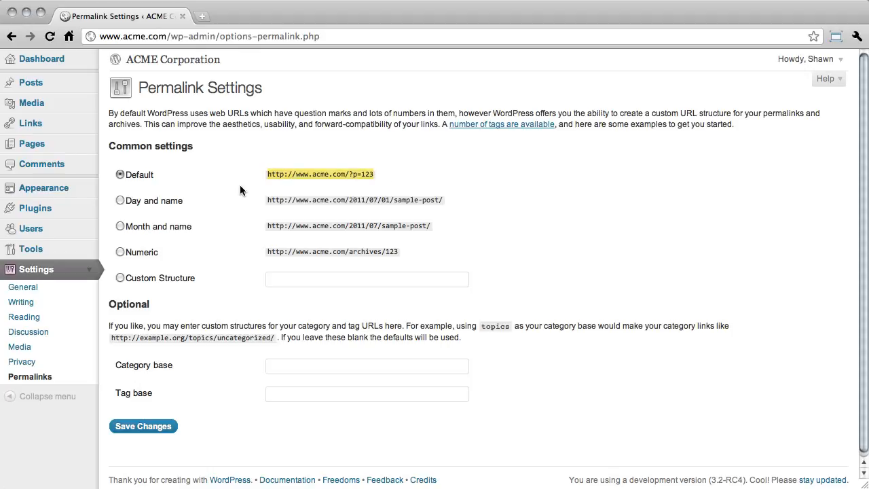
pyautogui.click(240, 190)
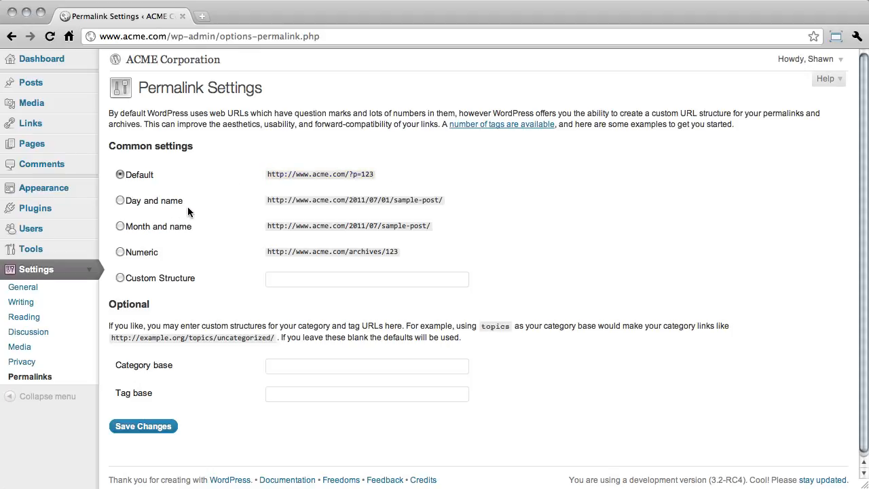
pyautogui.click(174, 203)
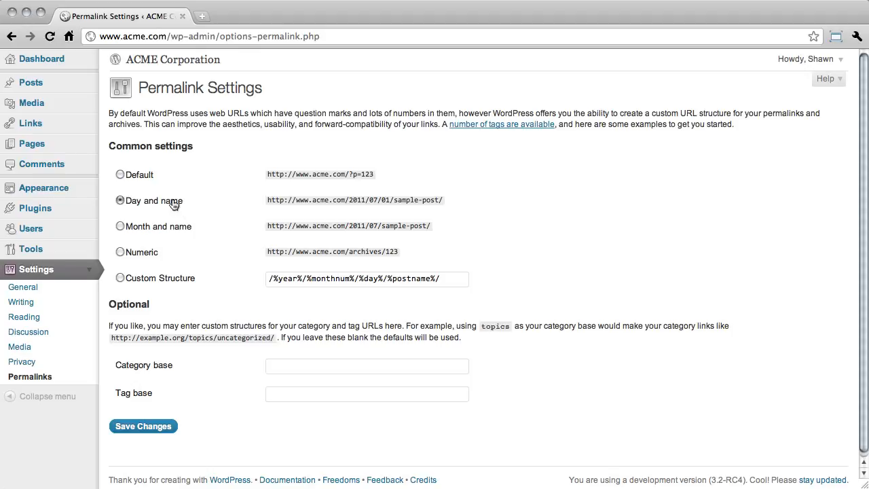
pyautogui.click(181, 232)
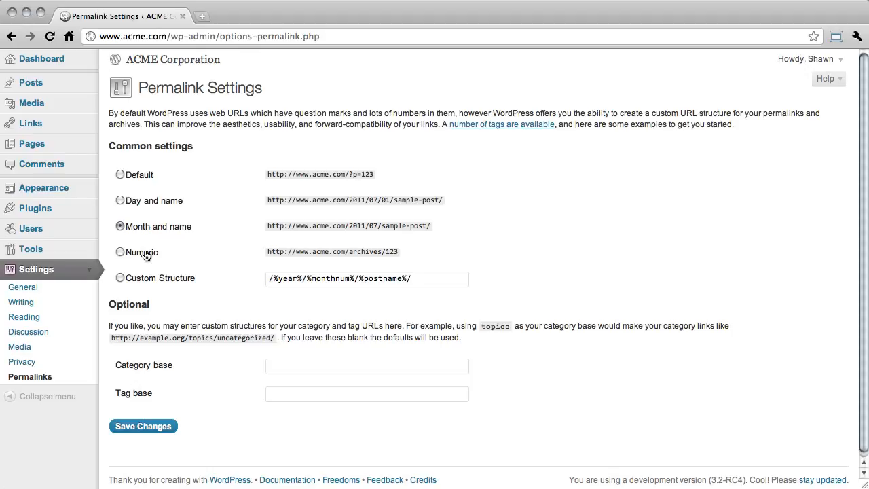
# Replace the custom permalink structure with the copied /%year%/%postname%/
pyautogui.tripleClick(273, 279)
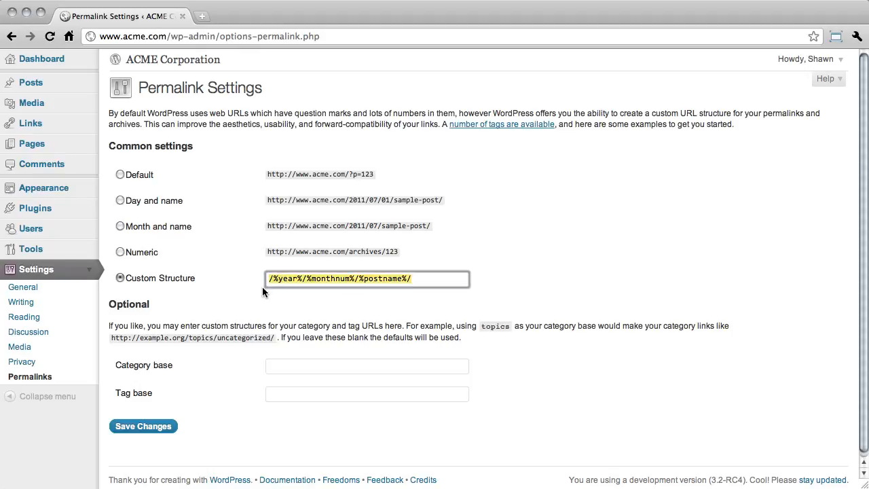
pyautogui.press('super+v')
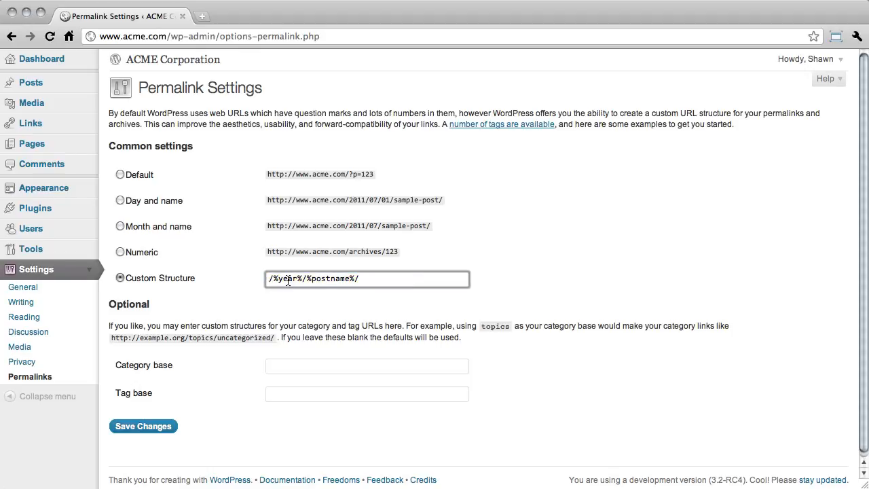
# Change the custom permalink structure to /%category%/%postname%/ and save the permalink settings
pyautogui.moveTo(303, 279); pyautogui.dragTo(253, 278)
pyautogui.press('BackSpace')
pyautogui.press('super+a')
pyautogui.press('super+v')
pyautogui.doubleClick(285, 279)
pyautogui.write('category')
pyautogui.click(290, 296)
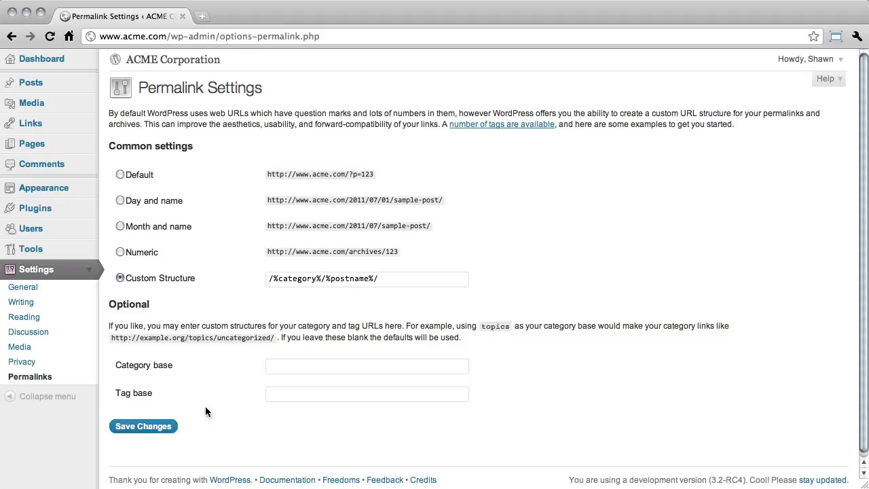
pyautogui.doubleClick(295, 278)
pyautogui.doubleClick(350, 278)
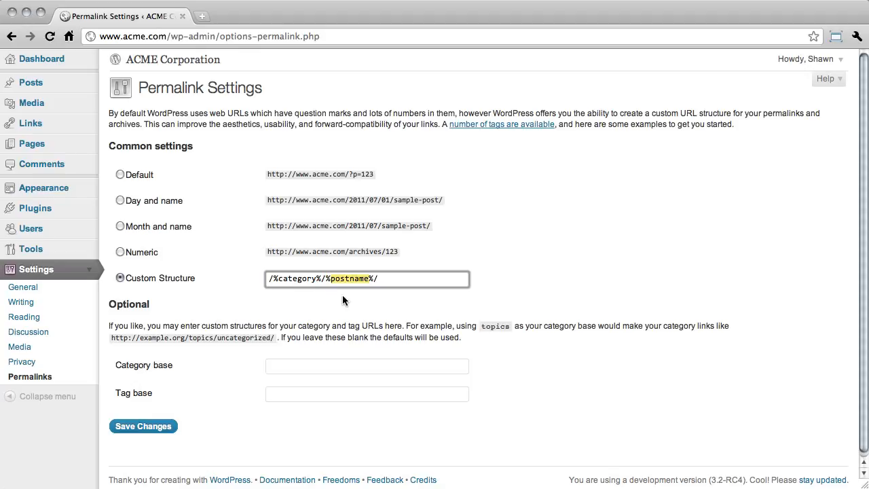
pyautogui.click(342, 300)
pyautogui.click(143, 425)
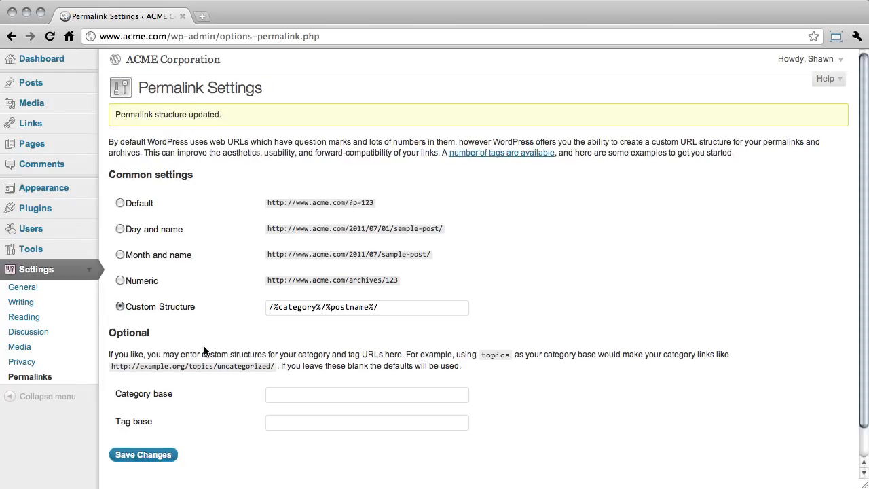
# Open the public site in a new tab, visit the Retro Thing post, and examine the category and post name in its URL
pyautogui.click(185, 59)
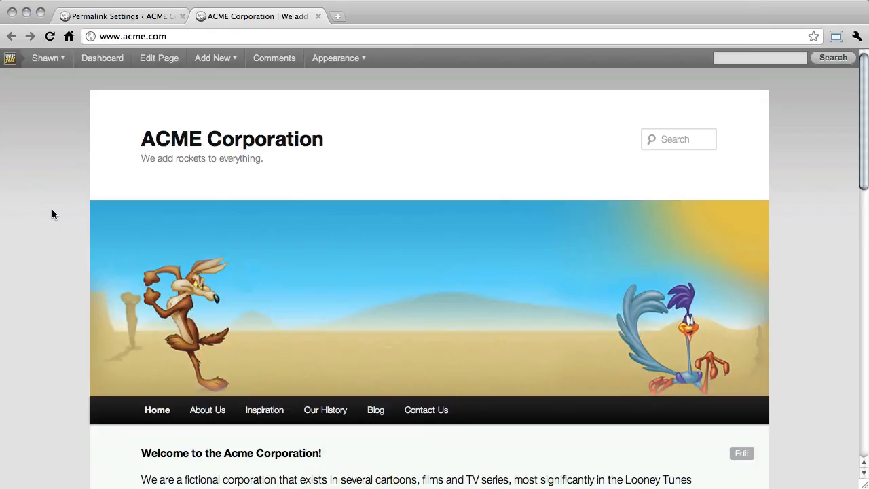
pyautogui.scroll(-5, 52, 212)
pyautogui.click(170, 285)
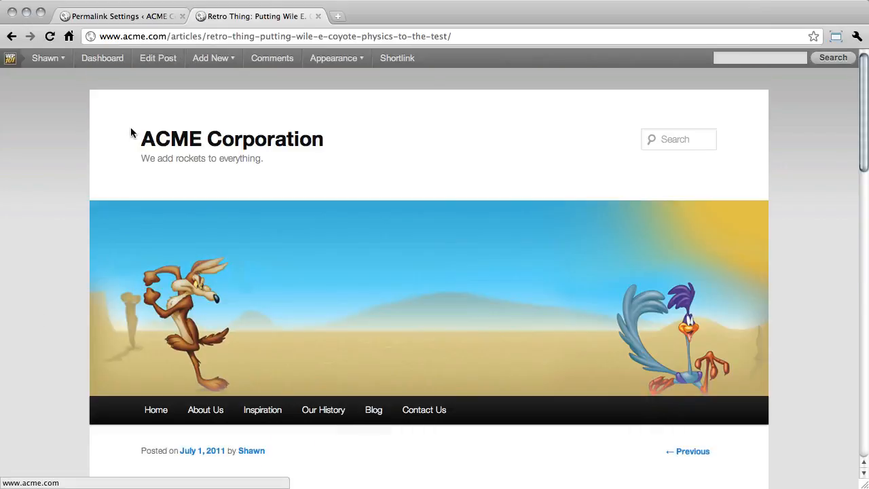
pyautogui.scroll(-5, 72, 120)
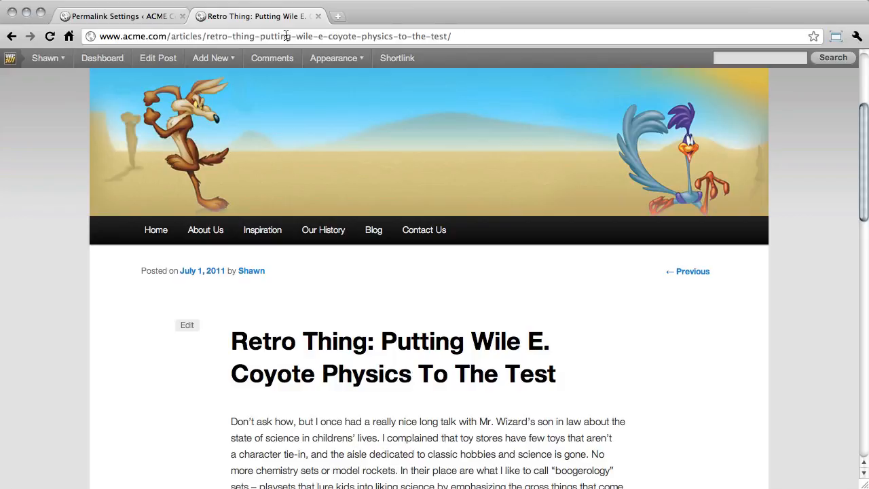
pyautogui.doubleClick(186, 36)
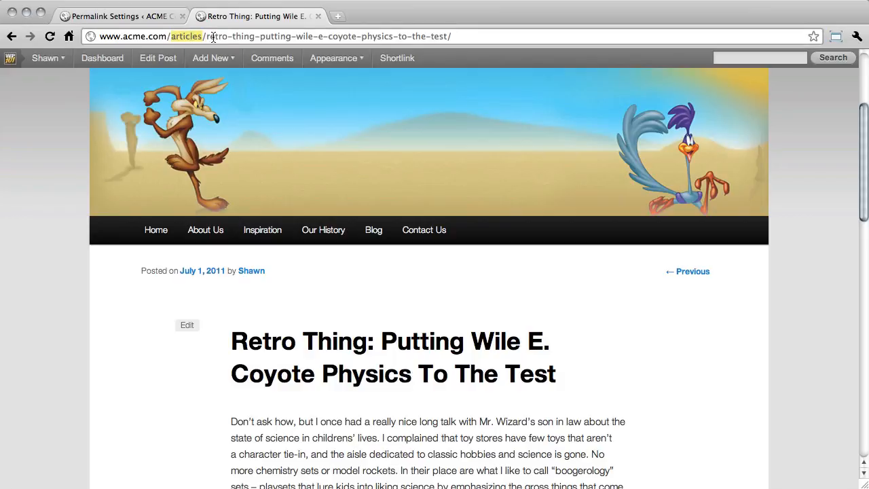
pyautogui.moveTo(205, 36); pyautogui.dragTo(448, 38)
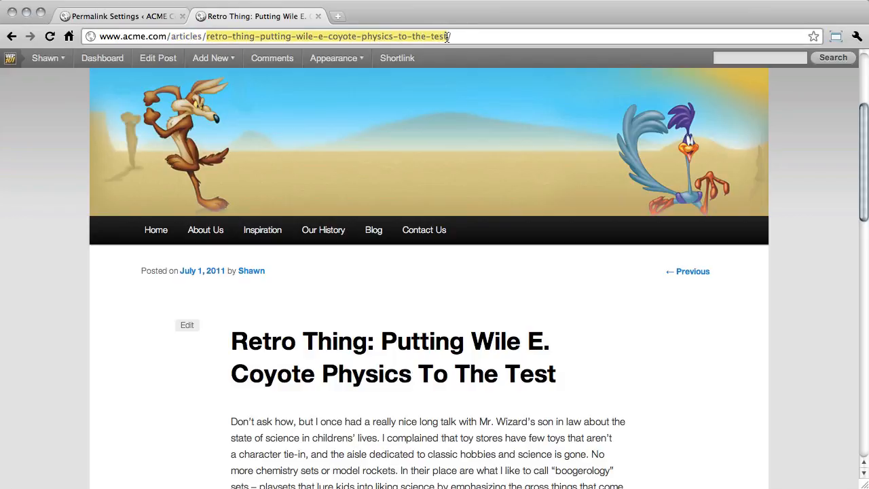
# Return to the permalink settings, set the custom structure to /%year%/%postname%/, and save it
pyautogui.click(160, 16)
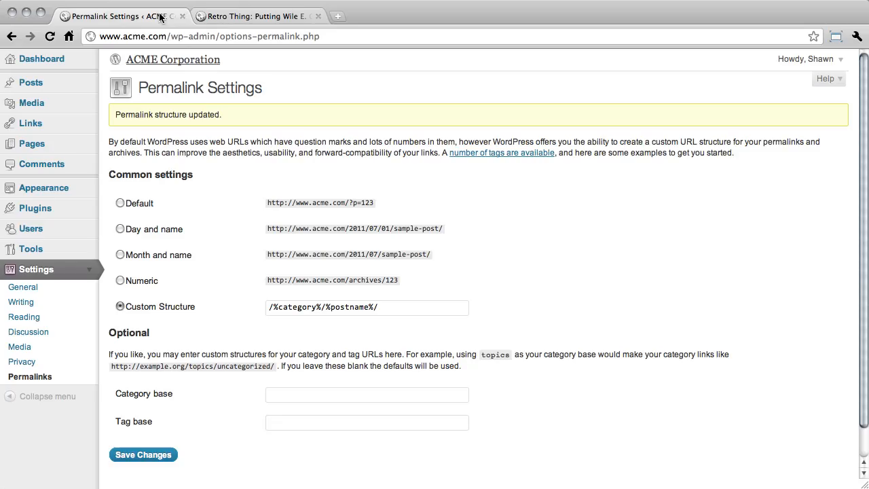
pyautogui.doubleClick(293, 309)
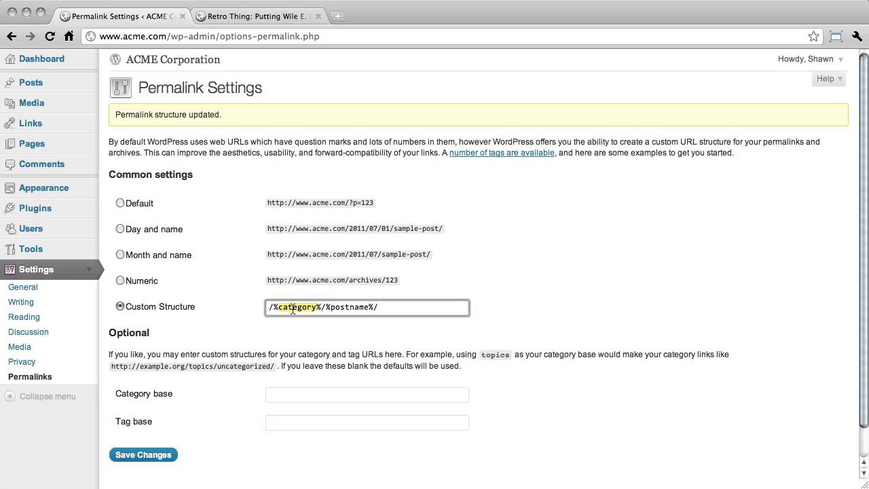
pyautogui.write('year')
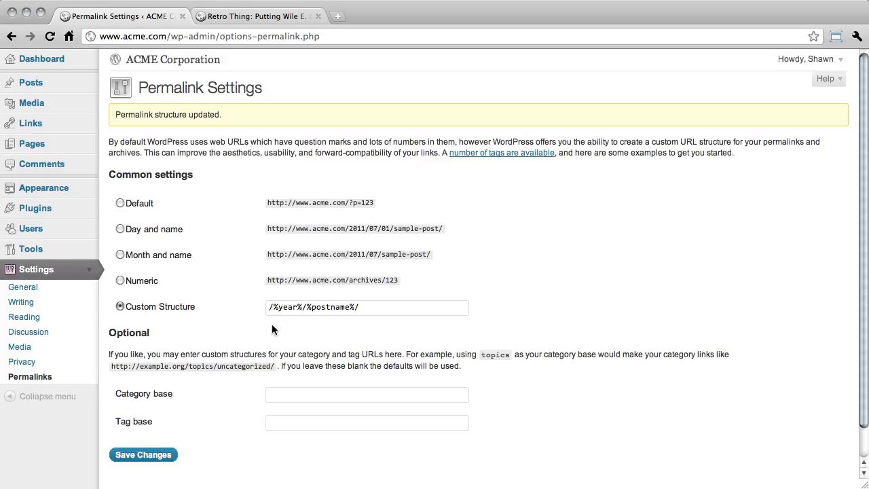
pyautogui.click(171, 455)
# Reload the Retro Thing post in its tab and check the year part of its URL
pyautogui.click(274, 16)
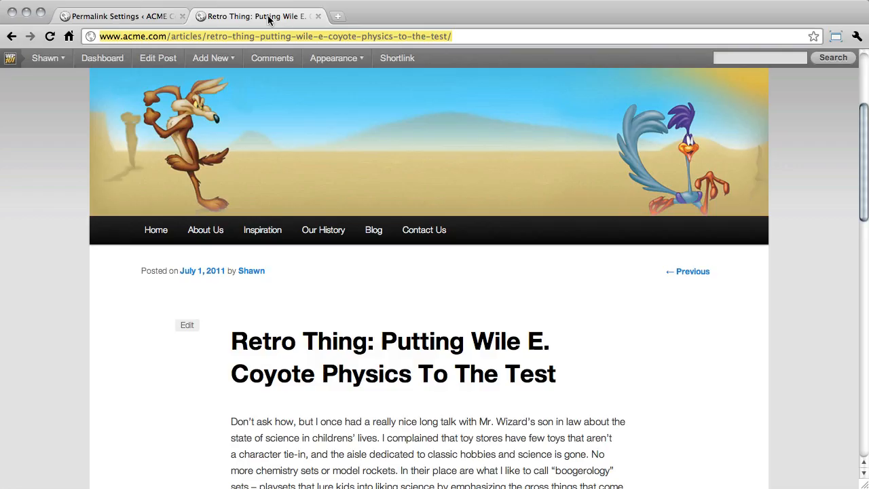
pyautogui.click(50, 36)
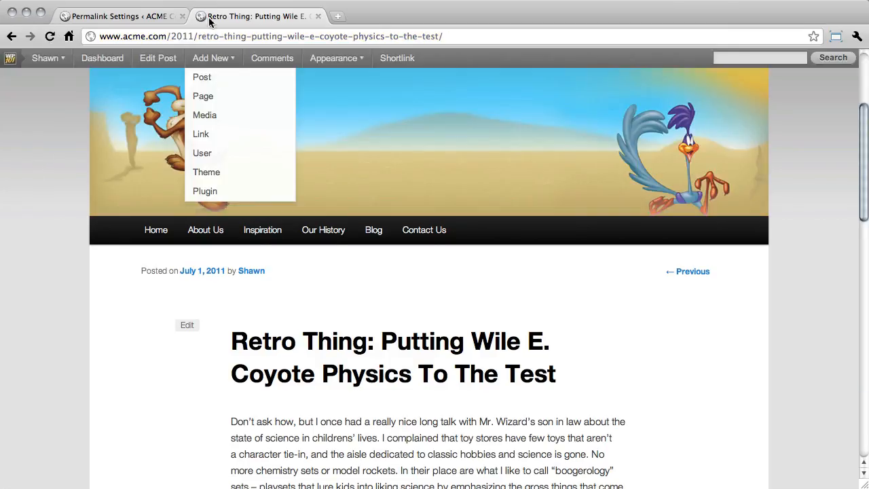
pyautogui.doubleClick(173, 36)
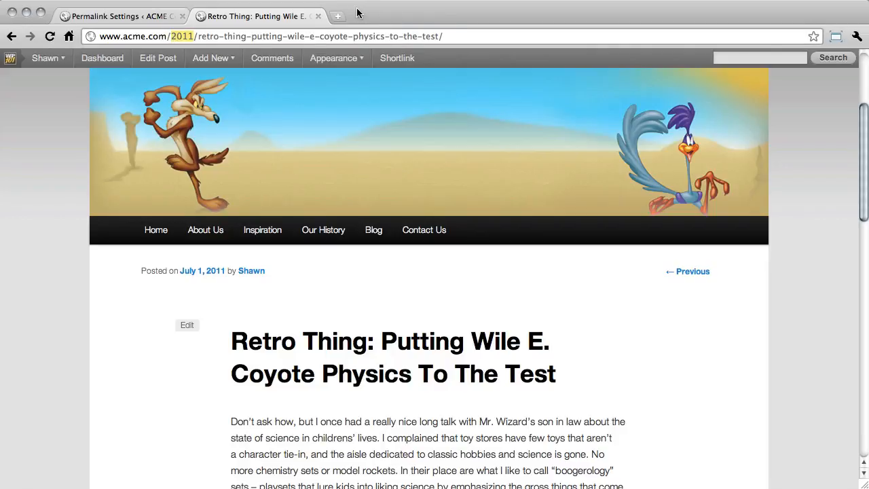
# Close the Retro Thing post's tab and go back to the admin Dashboard with the Settings submenu collapsed
pyautogui.click(318, 17)
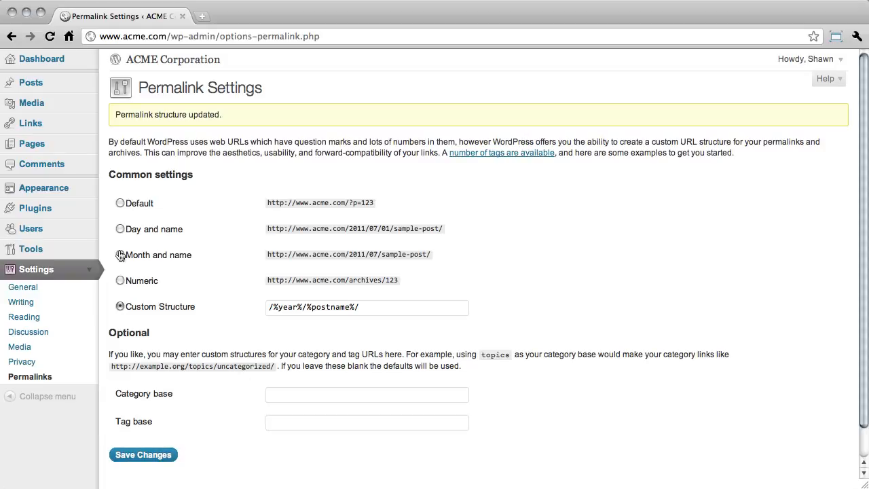
pyautogui.click(88, 271)
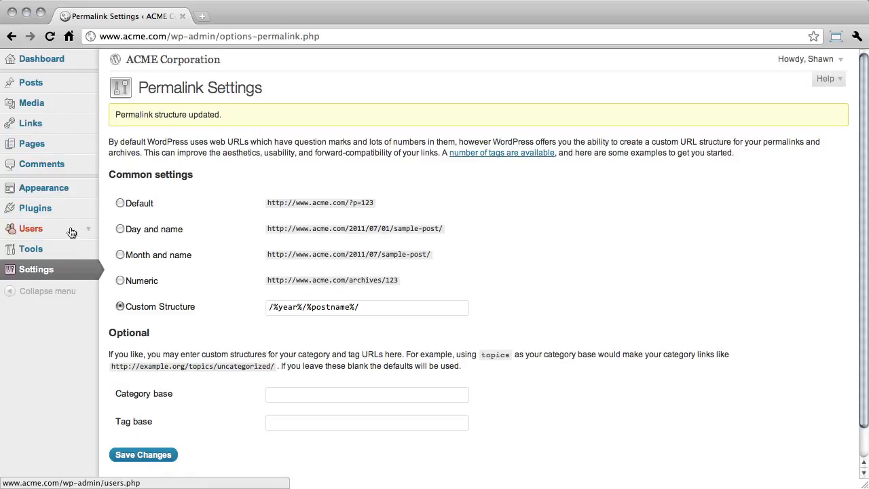
pyautogui.click(73, 61)
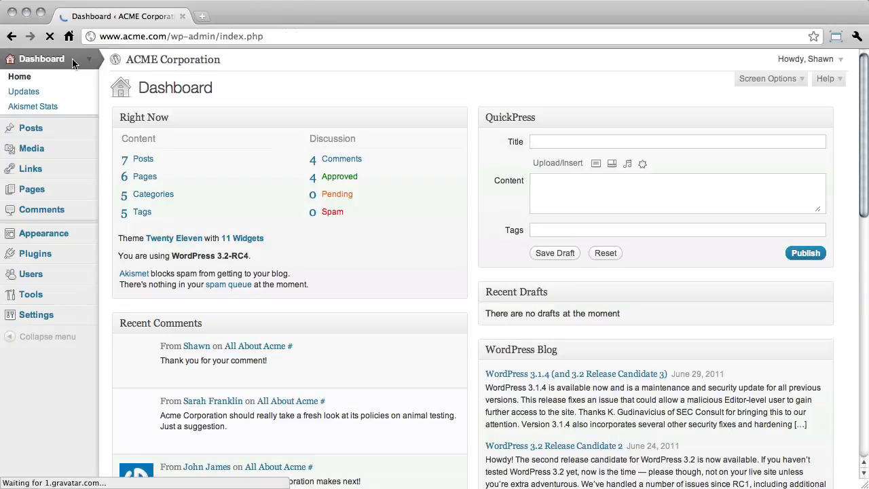